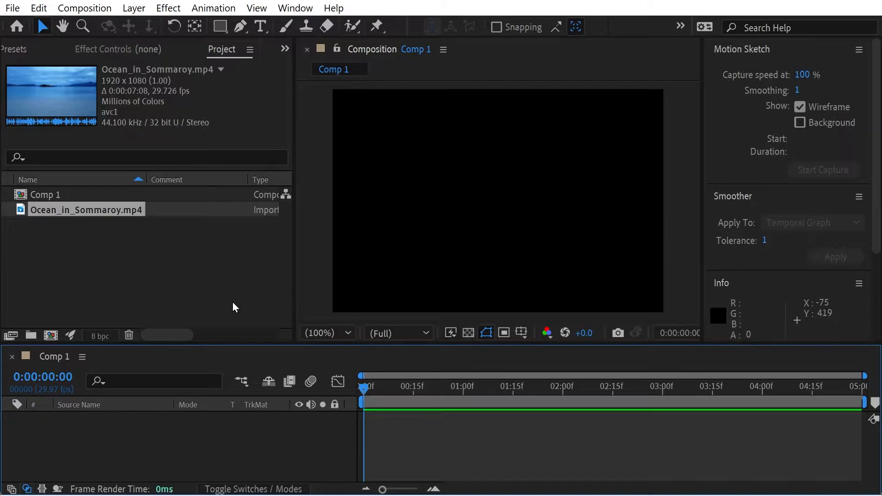
Step: Add the Ocean_in_Sommaroy.mp4 footage as a layer in Comp 1 and scrub through it
{"action": "left_click_drag", "start_coordinate": [68, 217], "coordinate": [195, 426]}
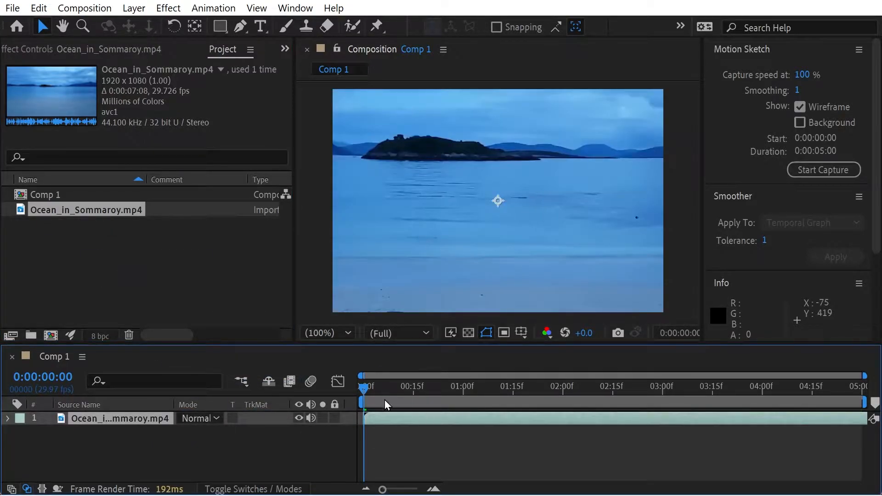
{"action": "left_click_drag", "start_coordinate": [385, 384], "coordinate": [286, 356]}
Step: Apply the VR Digital Glitch effect from the Immersive Video category to the ocean layer and scrub through the result
{"action": "left_click", "coordinate": [285, 51]}
{"action": "left_click", "coordinate": [310, 71]}
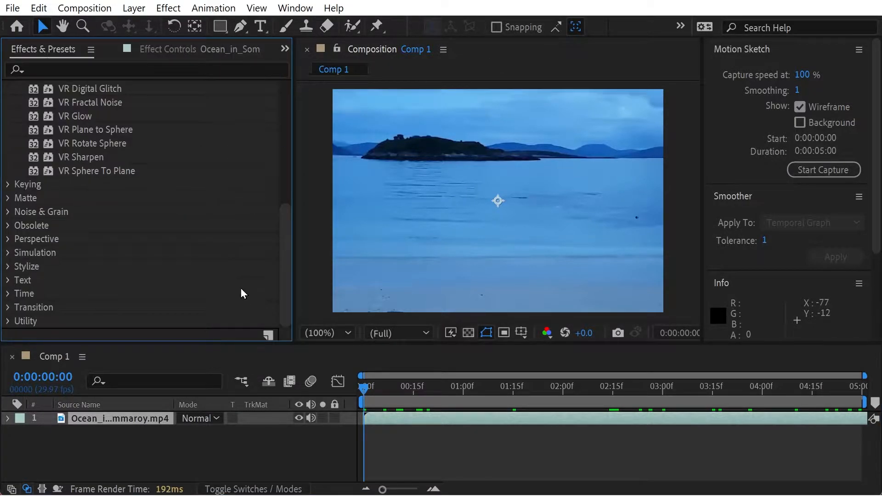
{"action": "left_click_drag", "start_coordinate": [286, 228], "coordinate": [285, 178]}
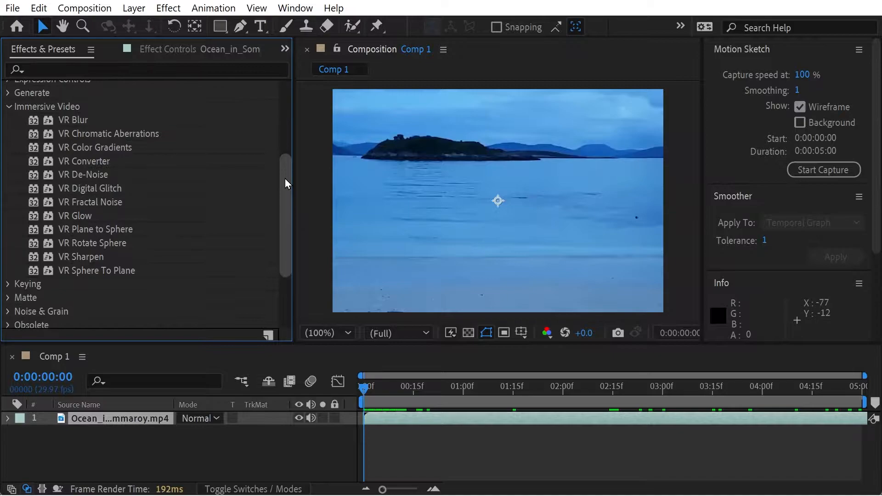
{"action": "left_click_drag", "start_coordinate": [65, 187], "coordinate": [133, 416]}
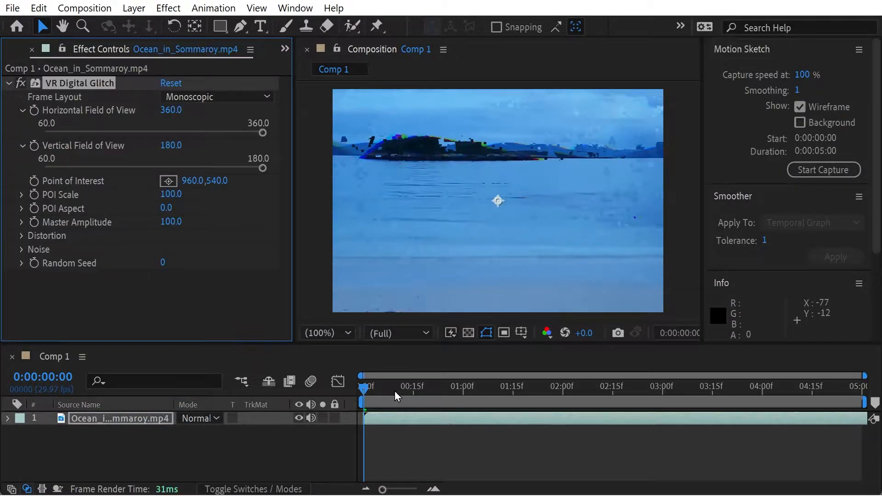
{"action": "left_click_drag", "start_coordinate": [398, 387], "coordinate": [273, 404]}
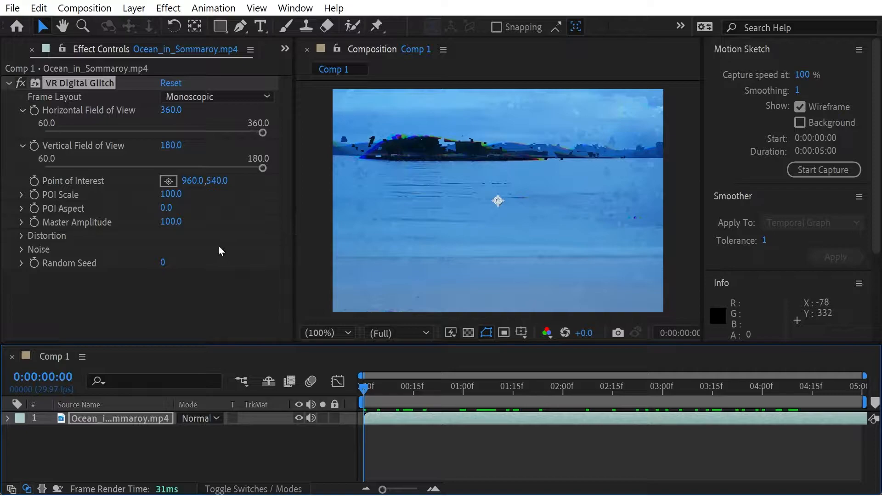
Step: Try the Stereoscopic - Over/Under frame layout for the VR Digital Glitch effect and switch back to Monoscopic
{"action": "left_click_drag", "start_coordinate": [168, 195], "coordinate": [278, 195]}
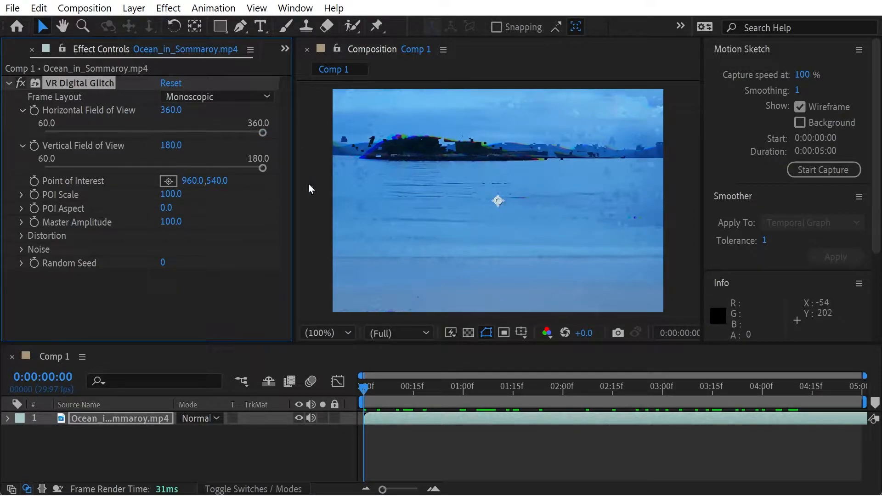
{"action": "left_click_drag", "start_coordinate": [295, 179], "coordinate": [311, 199]}
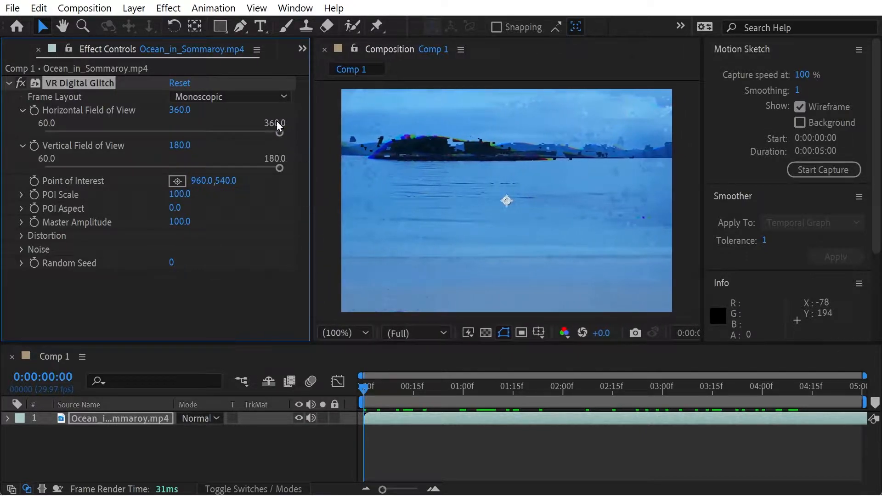
{"action": "left_click", "coordinate": [277, 102]}
{"action": "left_click", "coordinate": [255, 131]}
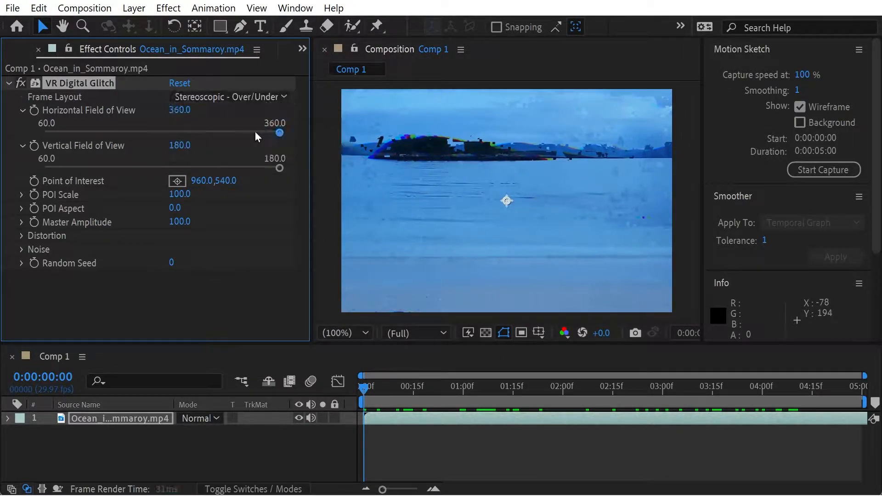
{"action": "left_click", "coordinate": [259, 94]}
{"action": "left_click", "coordinate": [249, 115]}
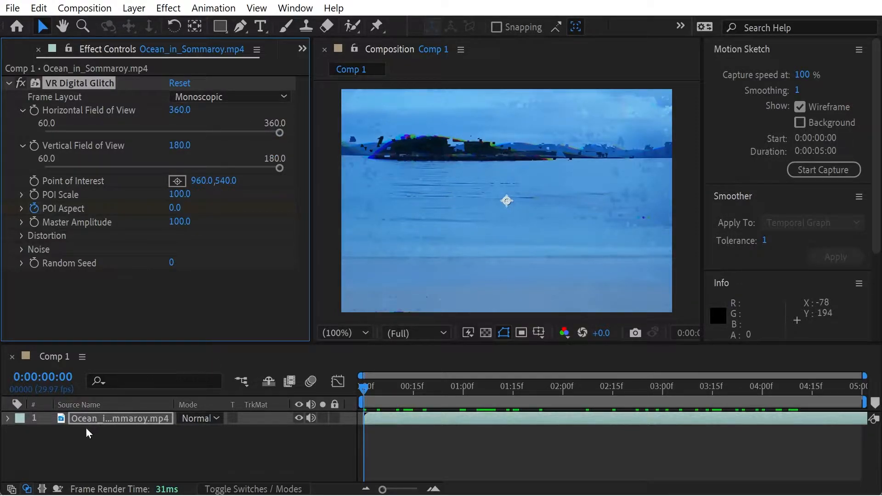
Step: Try a POI Aspect of 18.5 on the glitch effect, preview the playback and return to the first frame
{"action": "left_click", "coordinate": [21, 208]}
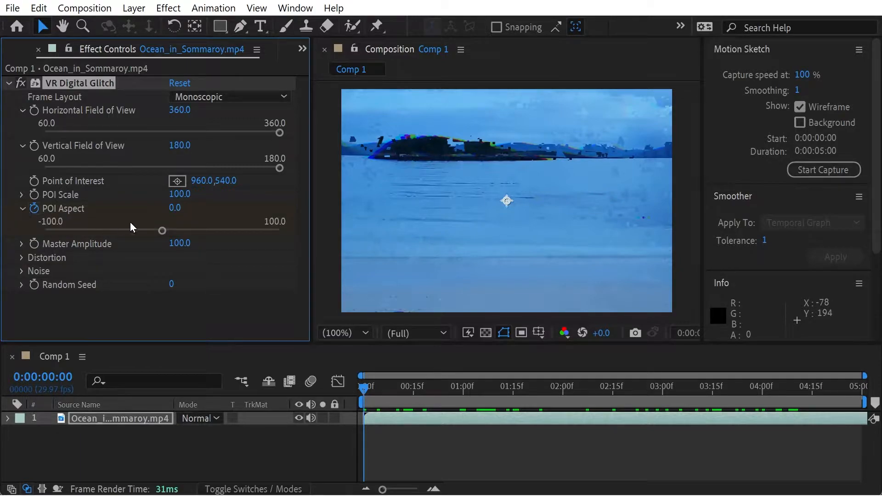
{"action": "mouse_move", "coordinate": [170, 231]}
{"action": "left_mouse_down"}
{"action": "mouse_move", "coordinate": [222, 235]}
{"action": "mouse_move", "coordinate": [184, 231]}
{"action": "left_mouse_up"}
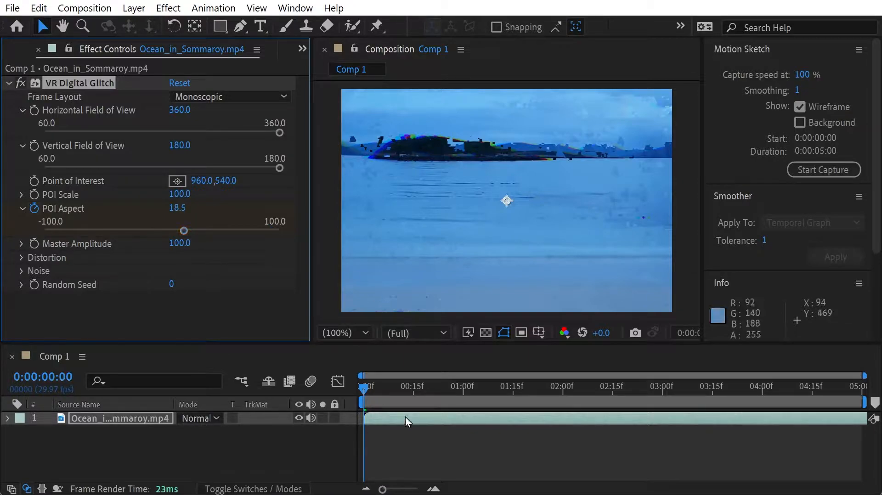
{"action": "left_click", "coordinate": [403, 392]}
{"action": "left_click_drag", "start_coordinate": [594, 385], "coordinate": [566, 387]}
{"action": "left_click_drag", "start_coordinate": [536, 418], "coordinate": [316, 400]}
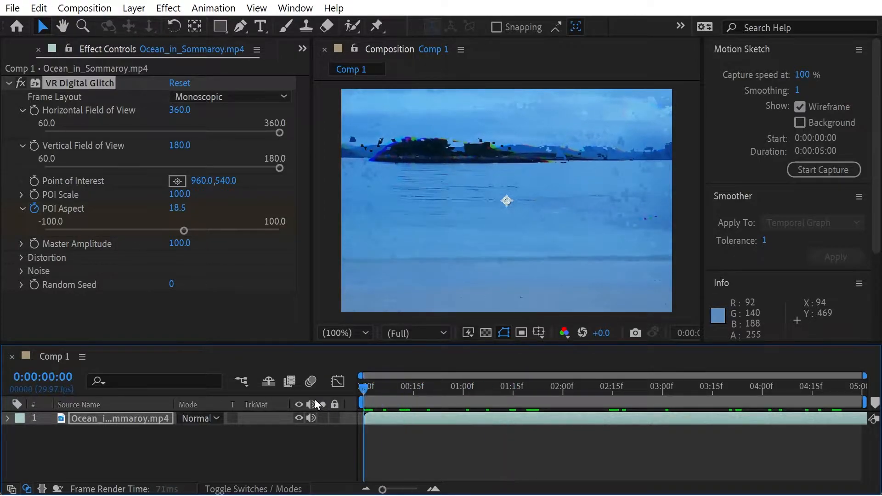
{"action": "key", "text": "space"}
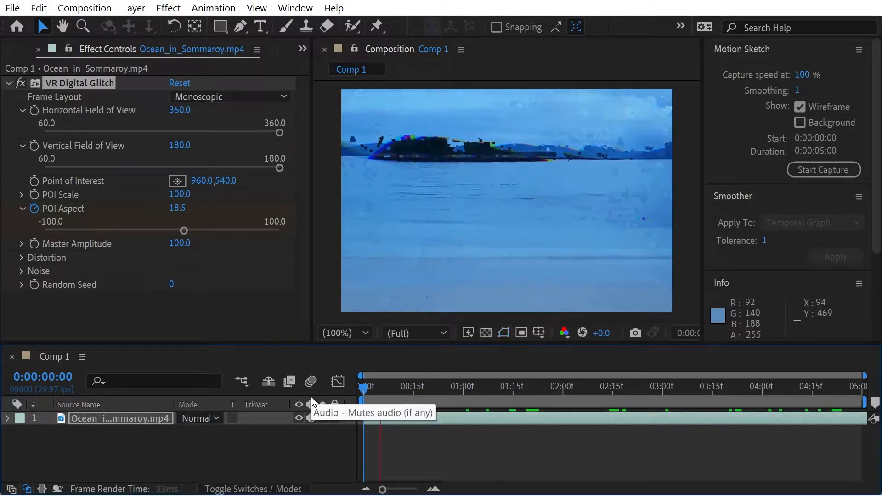
{"action": "key", "text": "space"}
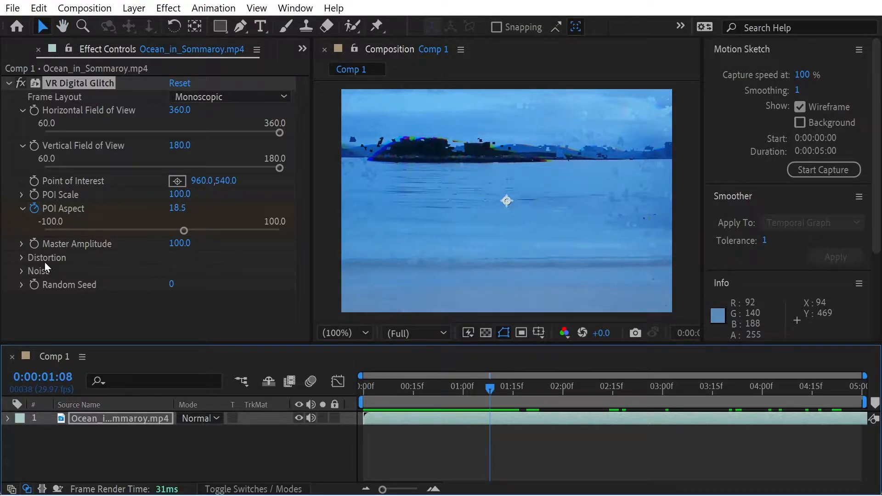
{"action": "key", "text": "Home"}
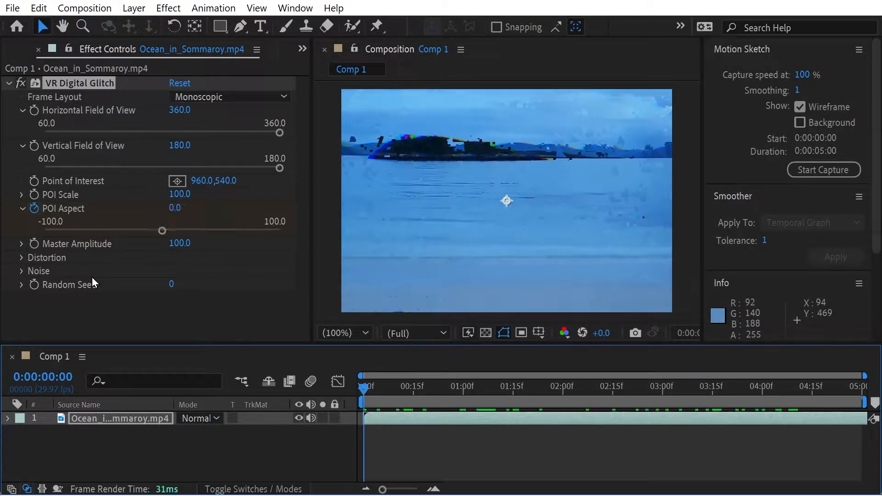
Step: Set Color Distortion to 47 and Geometry Distortion Y to 29 in the glitch effect's Distortion settings
{"action": "left_click", "coordinate": [20, 258]}
{"action": "scroll", "coordinate": [18, 258], "scroll_direction": "down", "scroll_amount": 3}
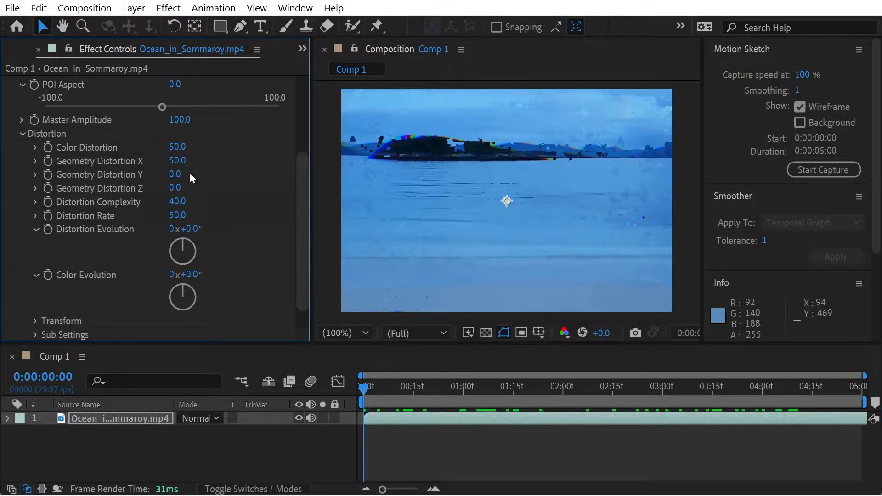
{"action": "left_click_drag", "start_coordinate": [176, 147], "coordinate": [297, 150]}
{"action": "left_click_drag", "start_coordinate": [182, 146], "coordinate": [200, 144]}
{"action": "left_click_drag", "start_coordinate": [175, 174], "coordinate": [222, 193]}
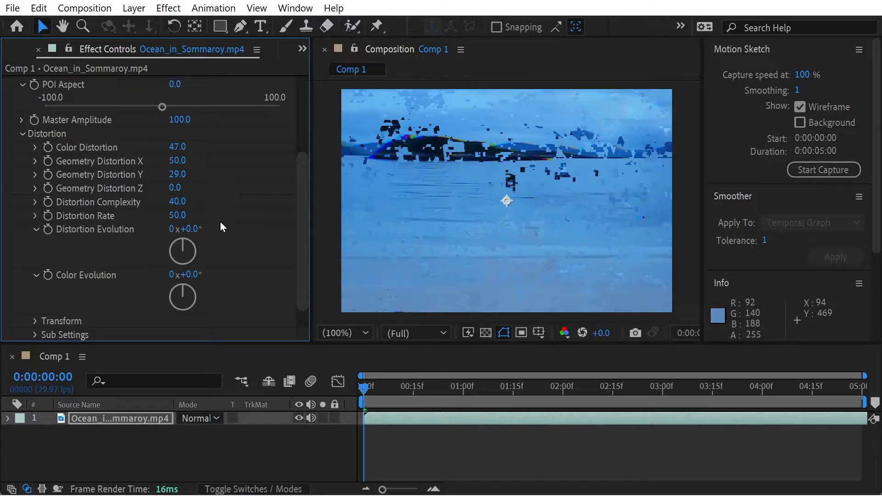
Step: Set the glitch effect's Distortion Complexity to 20.1 and Geometry Distortion Y to 96, checking them in playback
{"action": "left_click", "coordinate": [32, 201]}
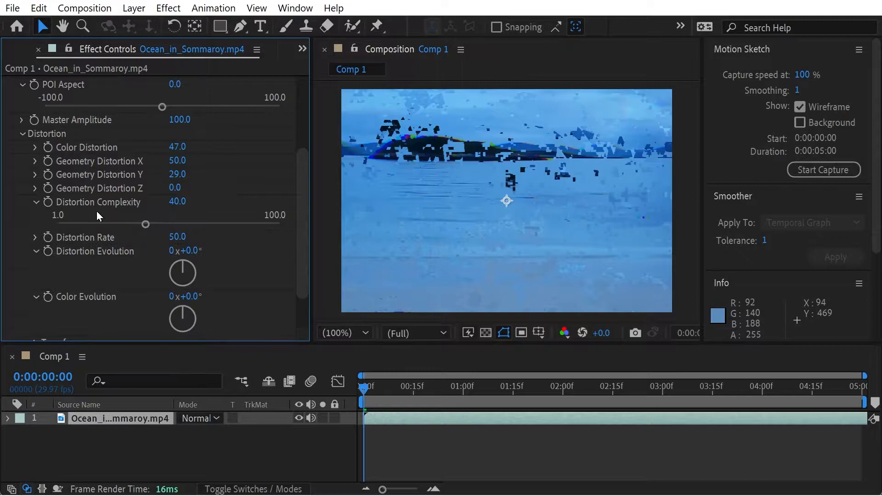
{"action": "left_click_drag", "start_coordinate": [201, 229], "coordinate": [104, 234]}
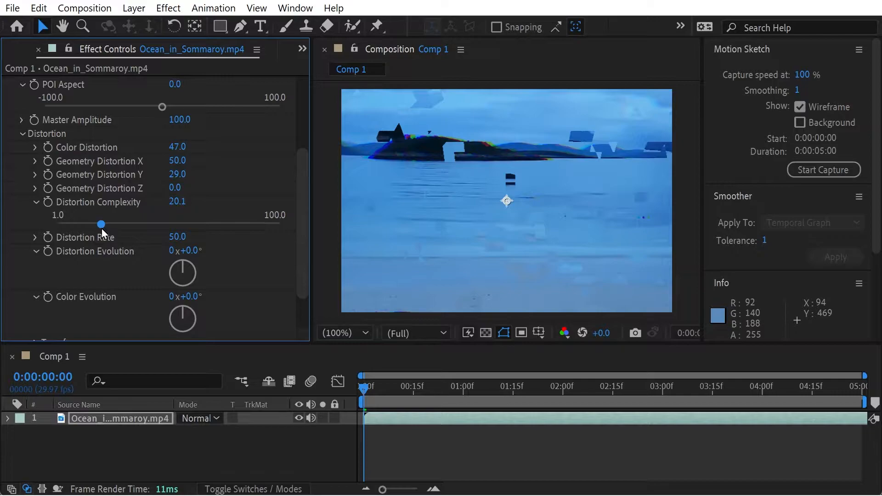
{"action": "left_click_drag", "start_coordinate": [177, 175], "coordinate": [274, 184]}
{"action": "key", "text": "space"}
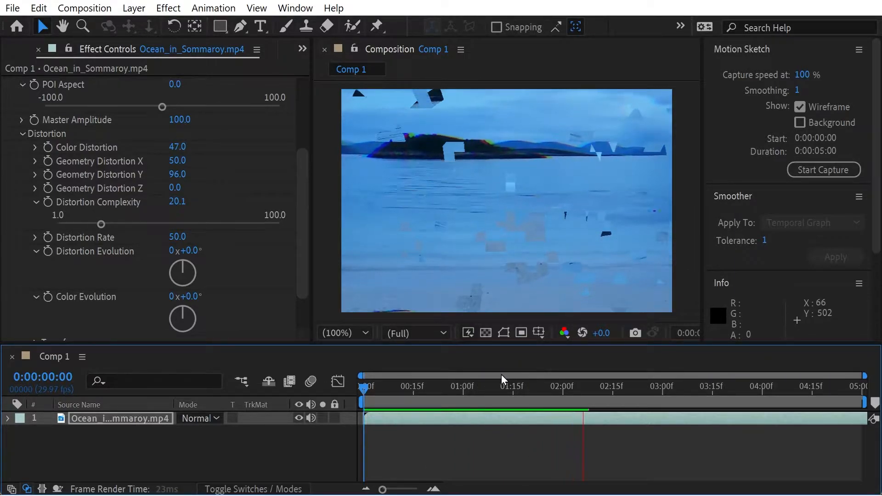
{"action": "key", "text": "space"}
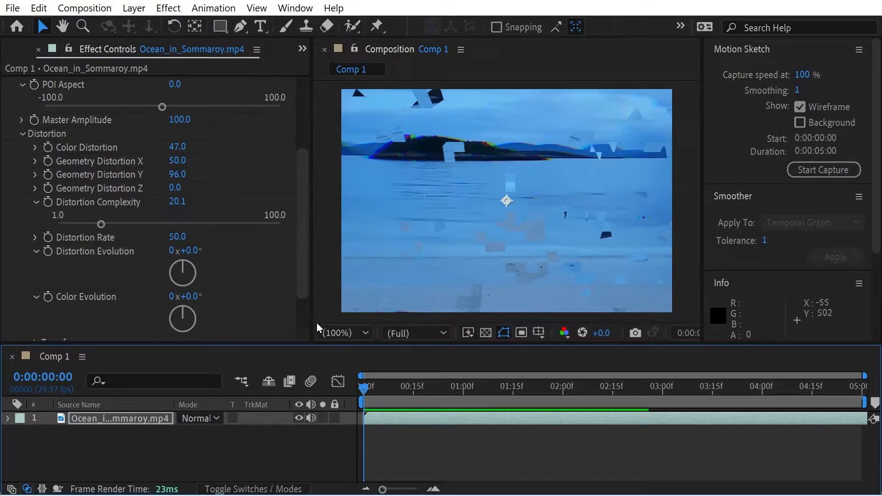
Step: Set Scale Y to 78.3 in the distortion's Transform settings and scrub through the composition
{"action": "left_click_drag", "start_coordinate": [305, 293], "coordinate": [304, 324]}
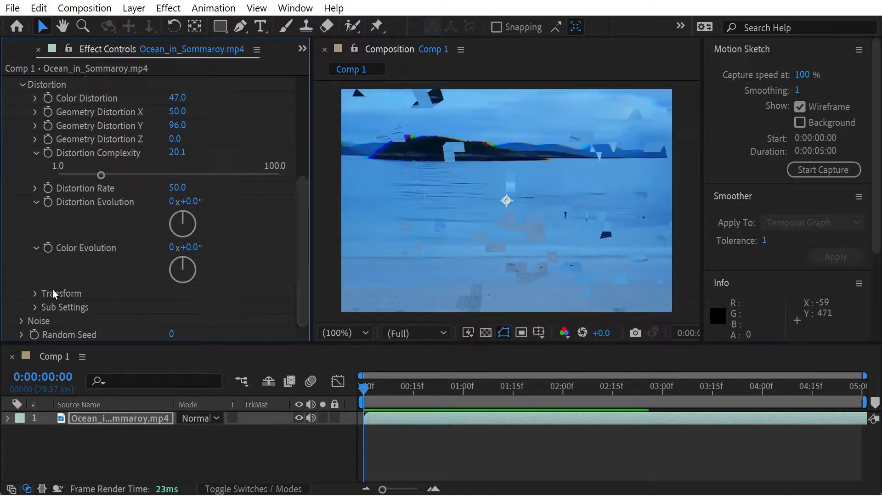
{"action": "left_click", "coordinate": [34, 294]}
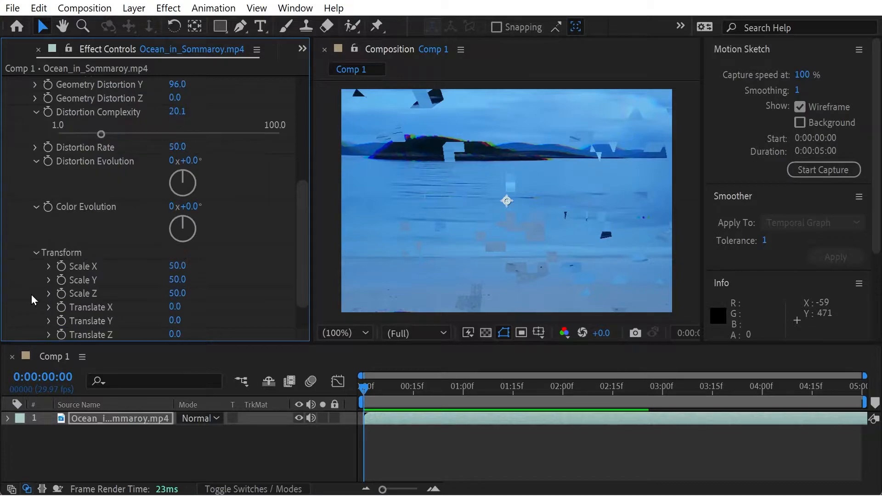
{"action": "left_click_drag", "start_coordinate": [300, 238], "coordinate": [296, 296]}
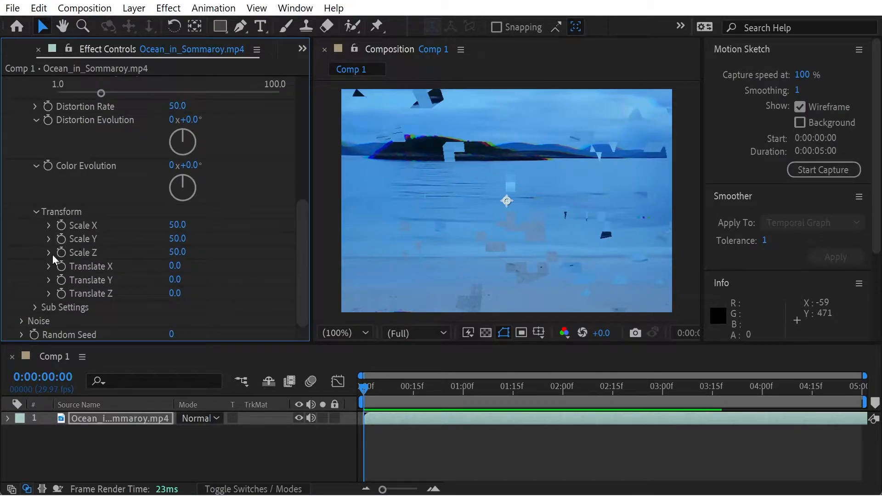
{"action": "left_click", "coordinate": [49, 240]}
{"action": "mouse_move", "coordinate": [228, 261]}
{"action": "left_mouse_down"}
{"action": "mouse_move", "coordinate": [257, 262]}
{"action": "mouse_move", "coordinate": [234, 261]}
{"action": "left_mouse_up"}
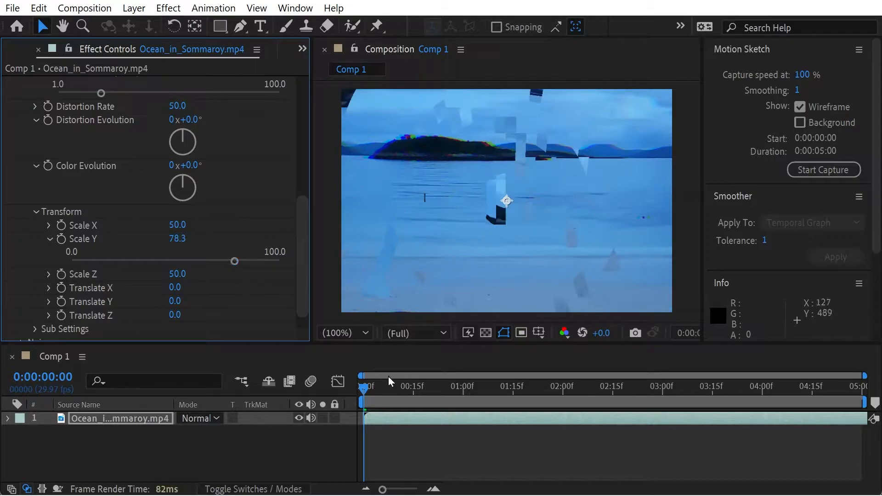
{"action": "left_click_drag", "start_coordinate": [374, 387], "coordinate": [321, 387]}
Step: Try a Distortion Evolution of 144° and a Color Evolution of 207°, scrubbing through the composition to compare
{"action": "left_click_drag", "start_coordinate": [182, 145], "coordinate": [196, 161]}
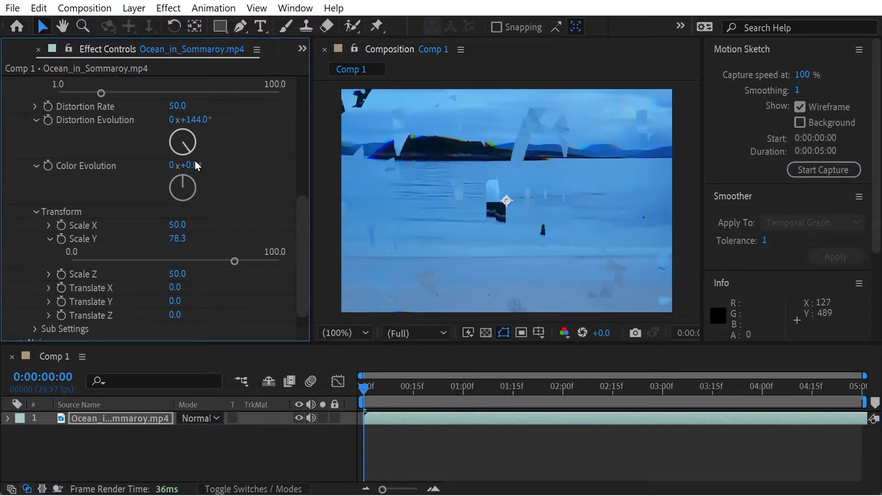
{"action": "left_click_drag", "start_coordinate": [395, 389], "coordinate": [545, 387]}
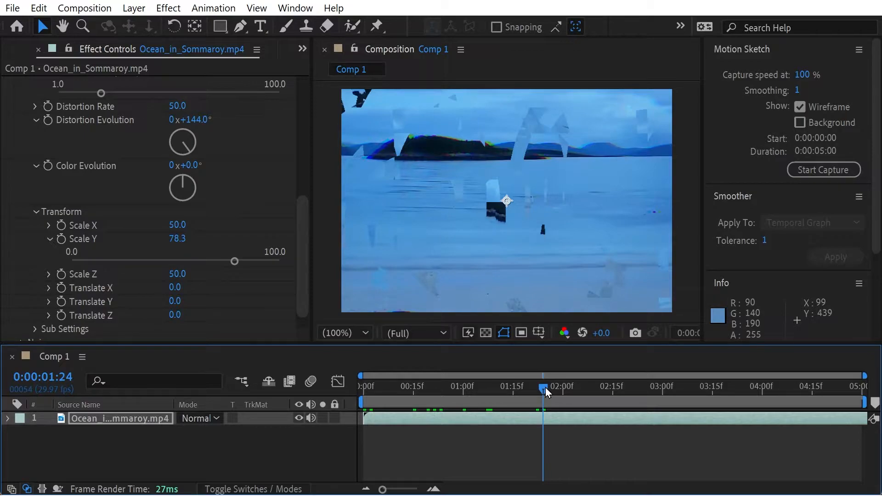
{"action": "left_click_drag", "start_coordinate": [544, 387], "coordinate": [393, 363]}
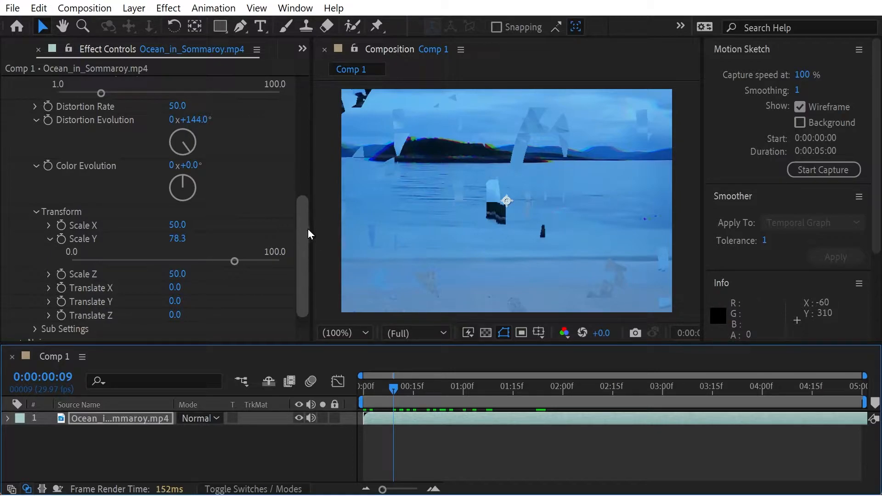
{"action": "left_click_drag", "start_coordinate": [183, 181], "coordinate": [172, 210]}
{"action": "left_click_drag", "start_coordinate": [394, 395], "coordinate": [357, 405]}
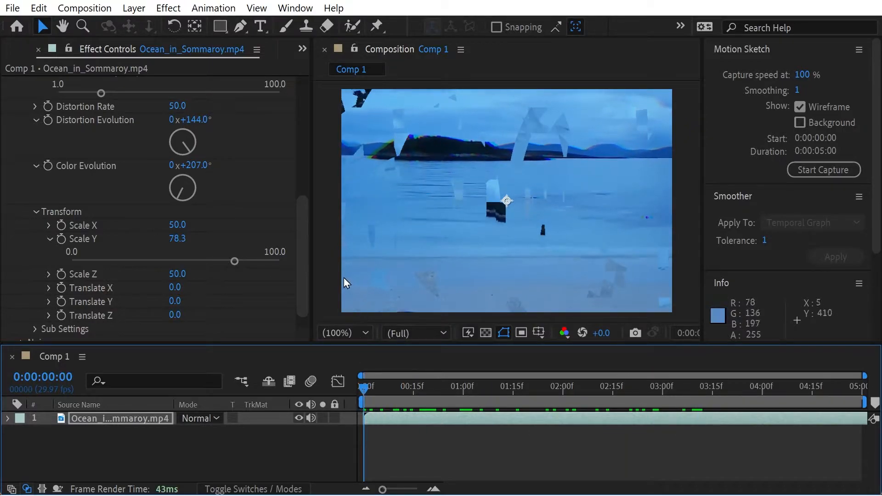
Step: Try a Master Amplitude of 88.7 and undo the recent amplitude and evolution changes
{"action": "left_click_drag", "start_coordinate": [307, 241], "coordinate": [304, 270]}
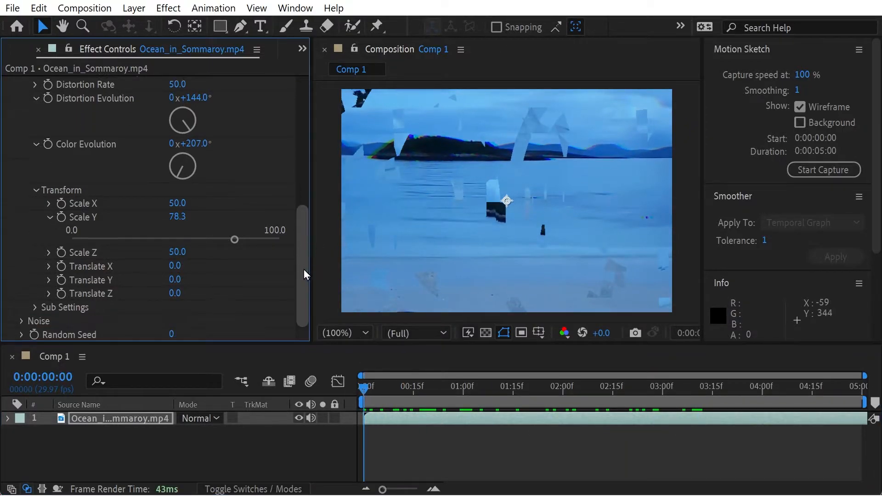
{"action": "left_click", "coordinate": [34, 306]}
{"action": "left_click_drag", "start_coordinate": [305, 239], "coordinate": [299, 131]}
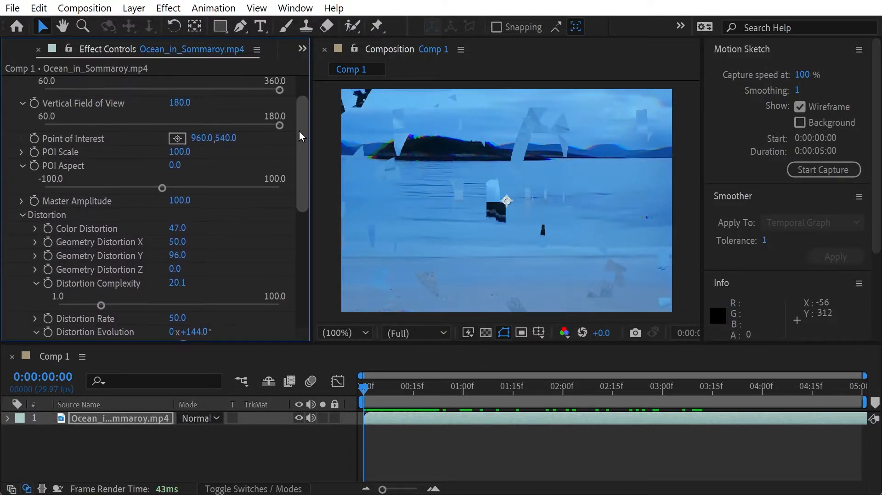
{"action": "left_click", "coordinate": [20, 201]}
{"action": "left_click_drag", "start_coordinate": [280, 225], "coordinate": [254, 227]}
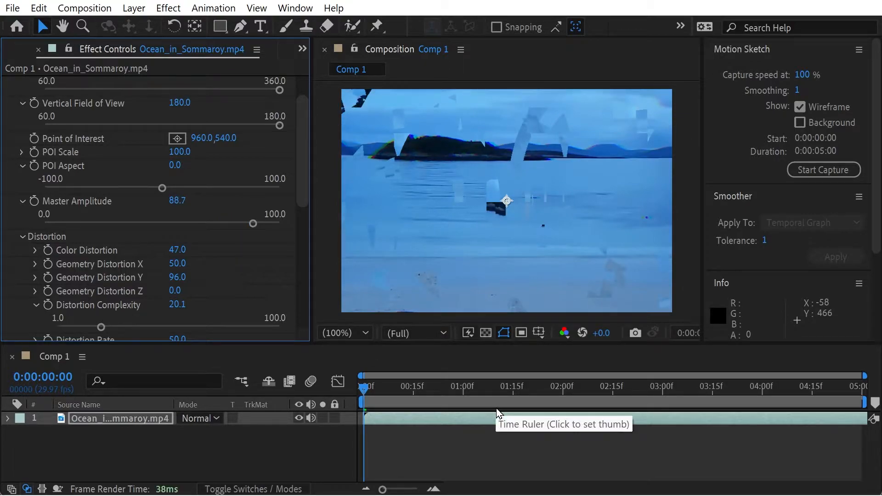
{"action": "key", "text": "ctrl+z"}
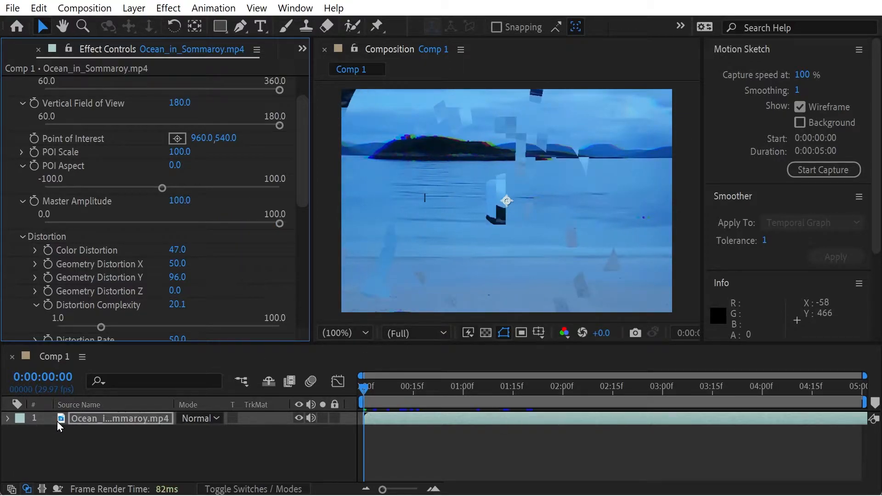
Step: Expand the Ocean_in_Sommaroy.mp4 layer's property groups in the timeline and select the layer
{"action": "left_click", "coordinate": [7, 418]}
{"action": "right_click", "coordinate": [48, 438]}
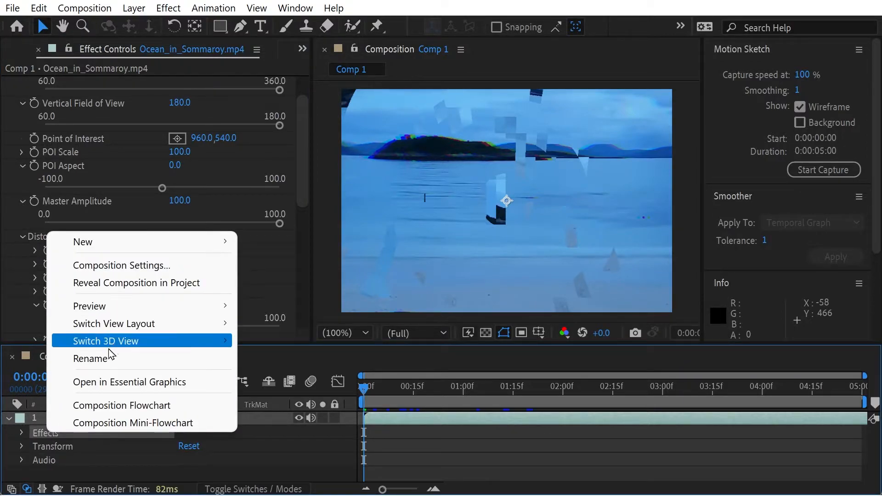
{"action": "left_click", "coordinate": [35, 418]}
{"action": "left_click", "coordinate": [79, 420]}
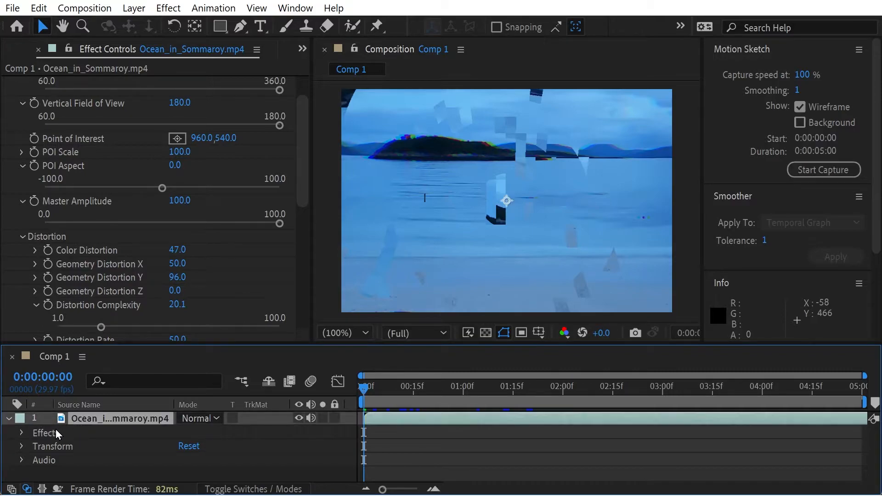
Step: Replace the VR Digital Glitch effect on the Ocean_in_Sommaroy.mp4 layer with the VR Glow effect from Immersive Video
{"action": "key", "text": "Delete"}
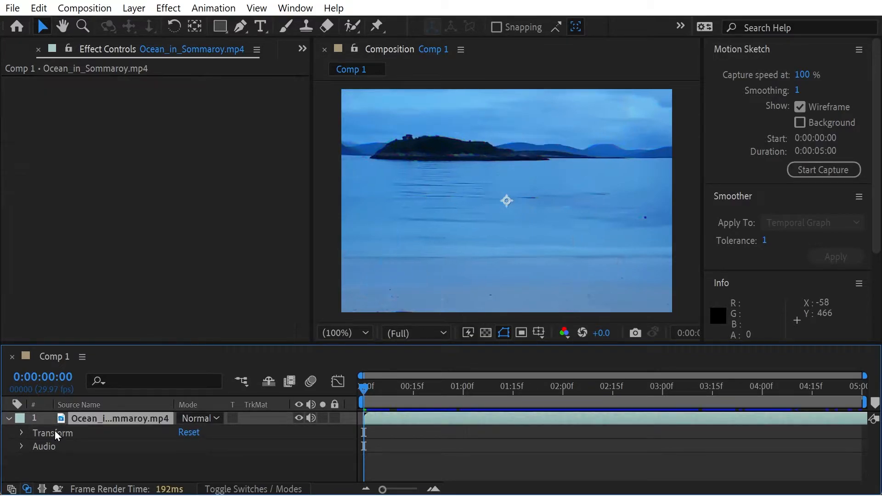
{"action": "left_click", "coordinate": [303, 49]}
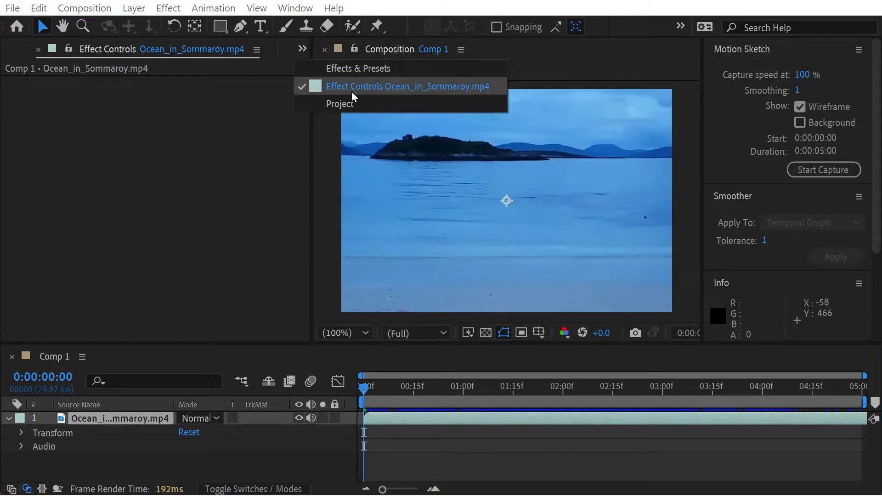
{"action": "left_click", "coordinate": [352, 68]}
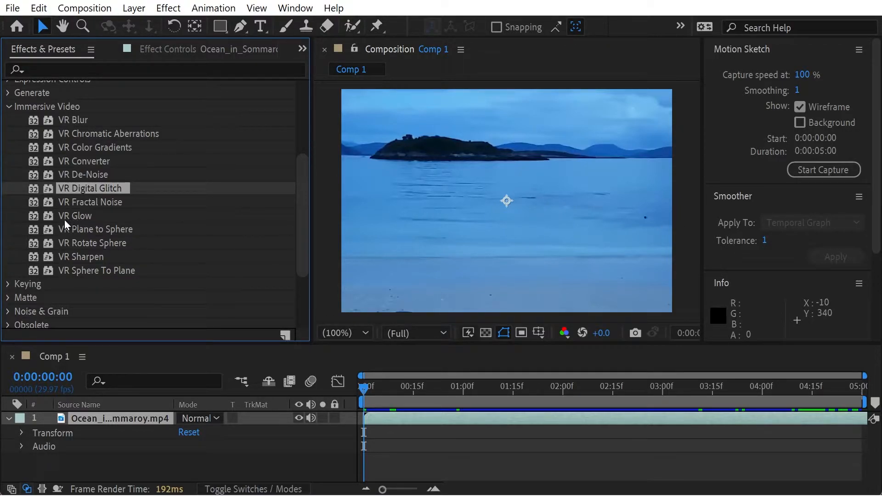
{"action": "left_click_drag", "start_coordinate": [75, 219], "coordinate": [123, 418]}
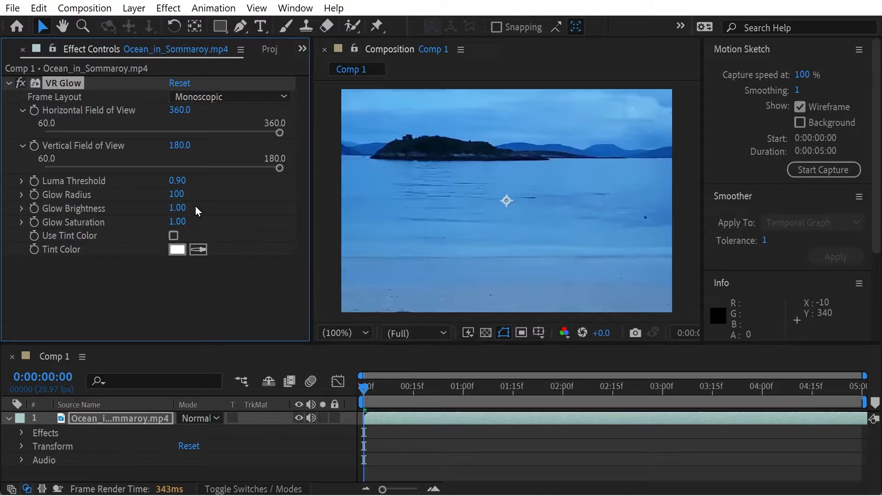
Step: Try a higher Glow Brightness in VR Glow and remove the effect from the ocean layer
{"action": "left_click_drag", "start_coordinate": [176, 209], "coordinate": [342, 204]}
{"action": "mouse_move", "coordinate": [182, 193]}
{"action": "left_mouse_down"}
{"action": "mouse_move", "coordinate": [151, 194]}
{"action": "mouse_move", "coordinate": [183, 194]}
{"action": "left_mouse_up"}
{"action": "key", "text": "Delete"}
Step: Search the effects and presets for "brigh" and apply the Bloom - brights preset to the ocean layer
{"action": "left_click", "coordinate": [303, 49]}
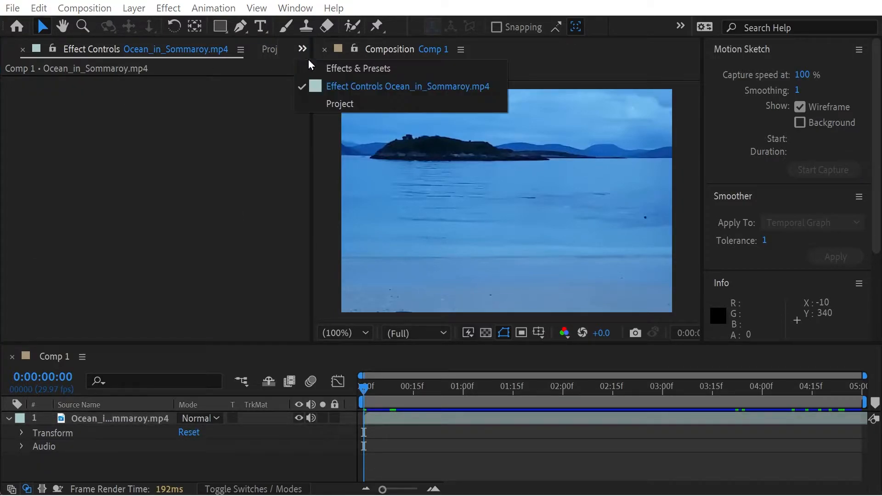
{"action": "left_click", "coordinate": [322, 63]}
{"action": "left_click", "coordinate": [108, 65]}
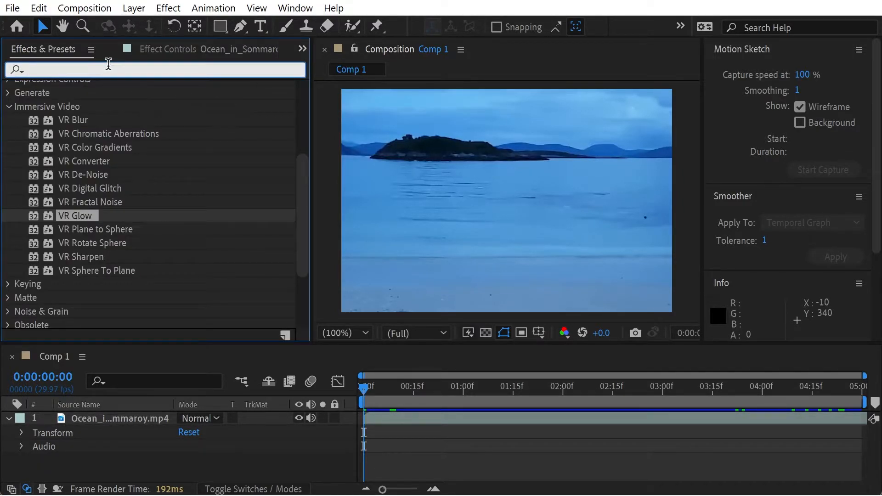
{"action": "type", "text": "hsl"}
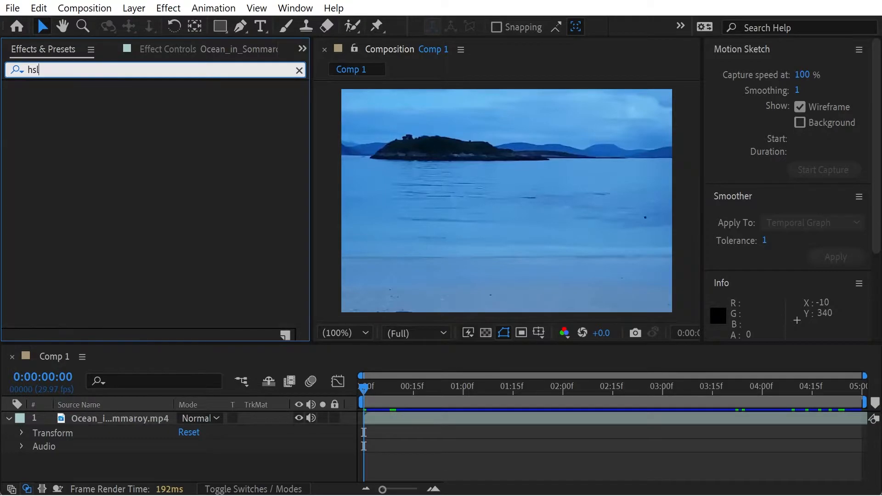
{"action": "key", "text": "BackSpace"}
{"action": "key", "text": "BackSpace"}
{"action": "key", "text": "BackSpace"}
{"action": "type", "text": "brigh"}
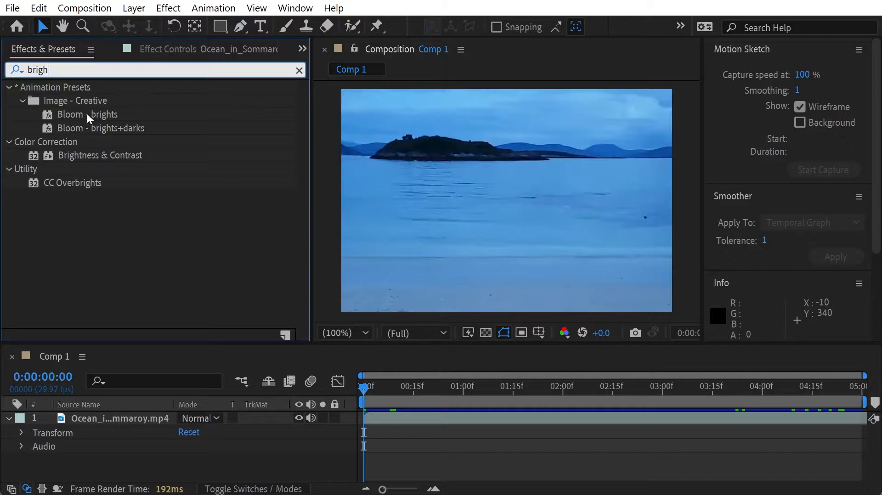
{"action": "left_click_drag", "start_coordinate": [80, 117], "coordinate": [122, 421]}
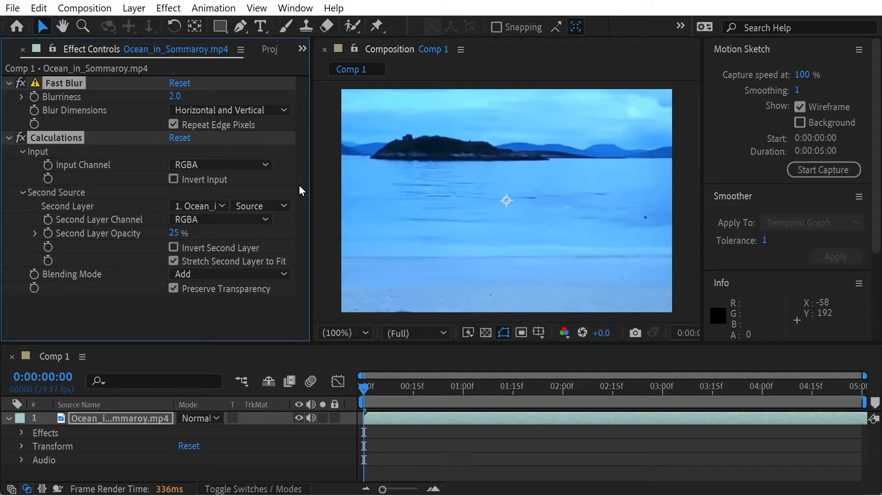
Step: Try the Gray, Red and Green input channels in the Calculations effect, and scrub the composition with Green
{"action": "left_click", "coordinate": [265, 165]}
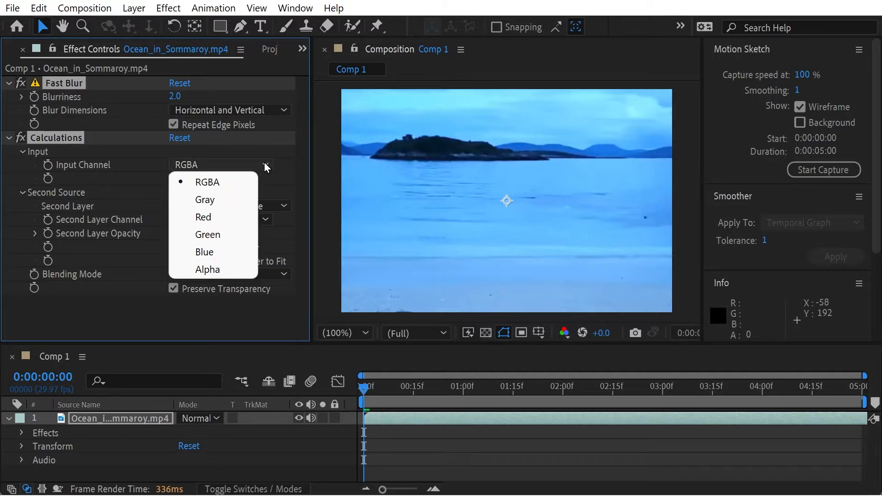
{"action": "left_click", "coordinate": [226, 200]}
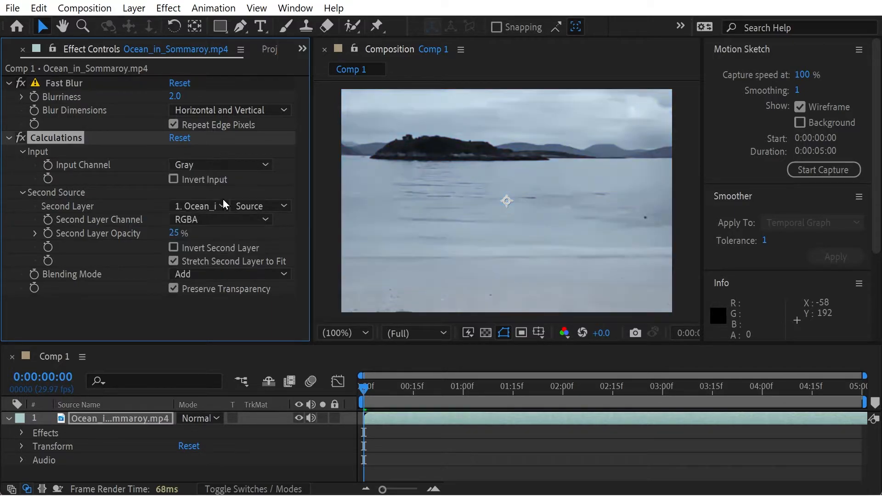
{"action": "left_click", "coordinate": [220, 167]}
{"action": "left_click", "coordinate": [212, 216]}
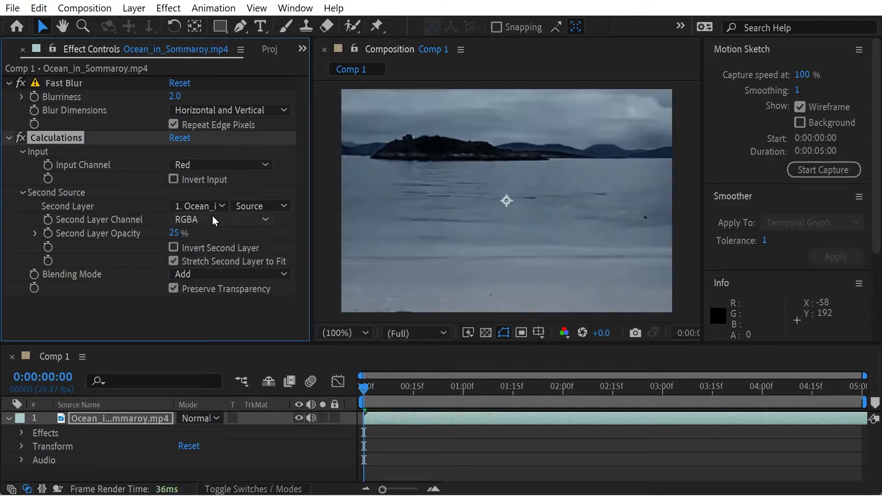
{"action": "left_click", "coordinate": [213, 183]}
{"action": "left_click", "coordinate": [214, 181]}
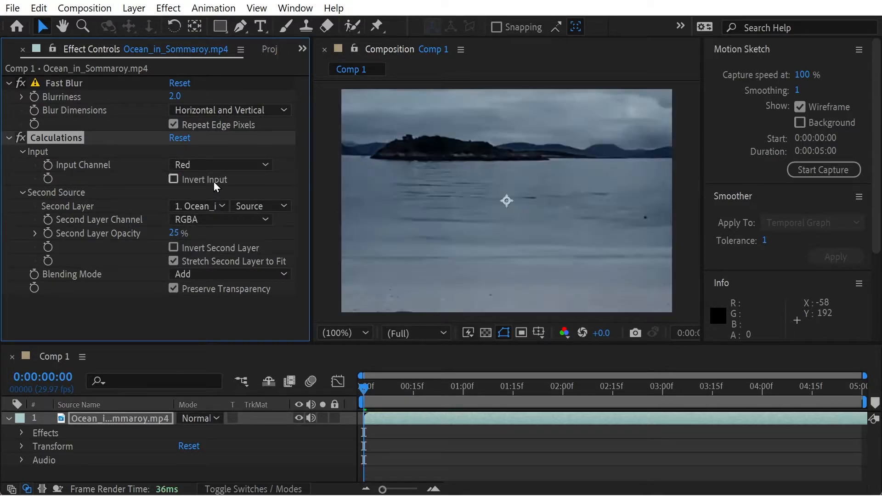
{"action": "left_click", "coordinate": [216, 164]}
{"action": "left_click", "coordinate": [207, 237]}
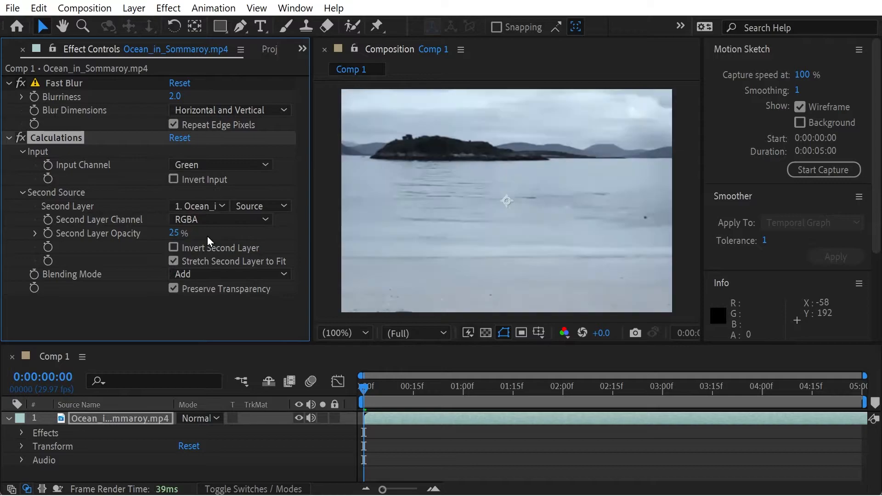
{"action": "left_click", "coordinate": [447, 388]}
{"action": "left_click_drag", "start_coordinate": [461, 389], "coordinate": [294, 377]}
Step: Try the Blue and Alpha input channels in Calculations and return the Input Channel to RGBA
{"action": "left_click", "coordinate": [232, 163]}
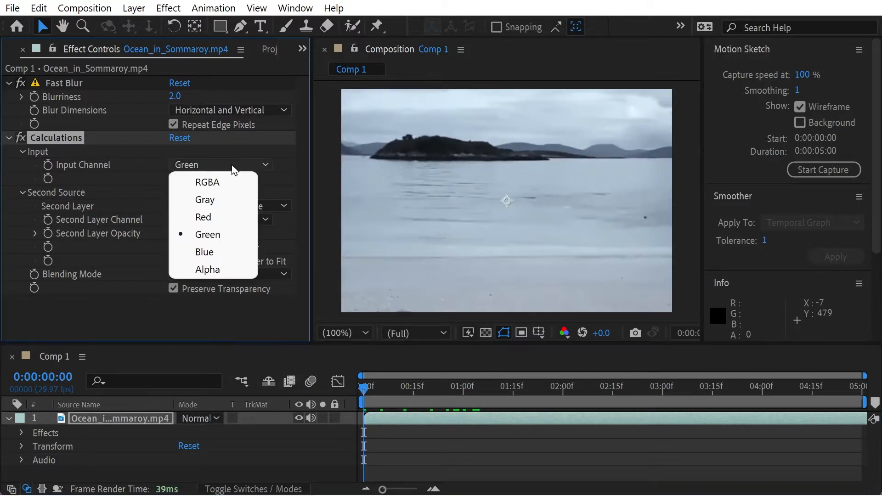
{"action": "left_click", "coordinate": [220, 252]}
{"action": "left_click", "coordinate": [230, 166]}
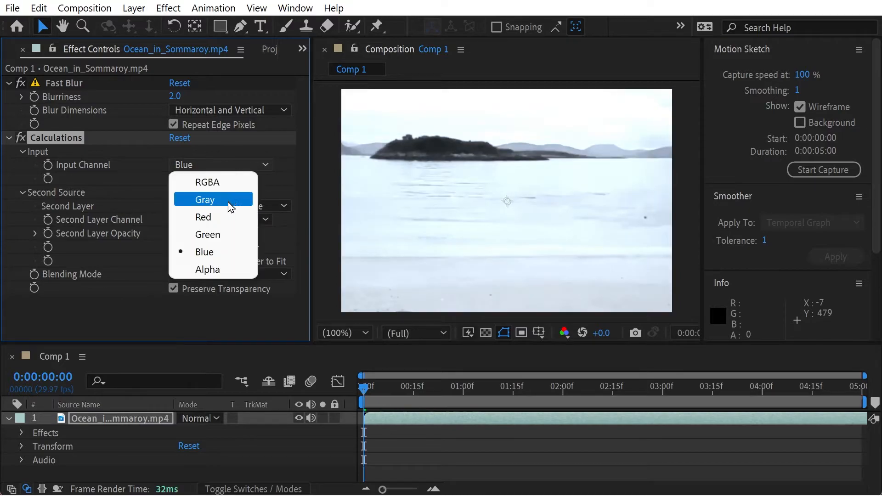
{"action": "left_click", "coordinate": [210, 269]}
{"action": "left_click", "coordinate": [227, 167]}
{"action": "left_click", "coordinate": [208, 182]}
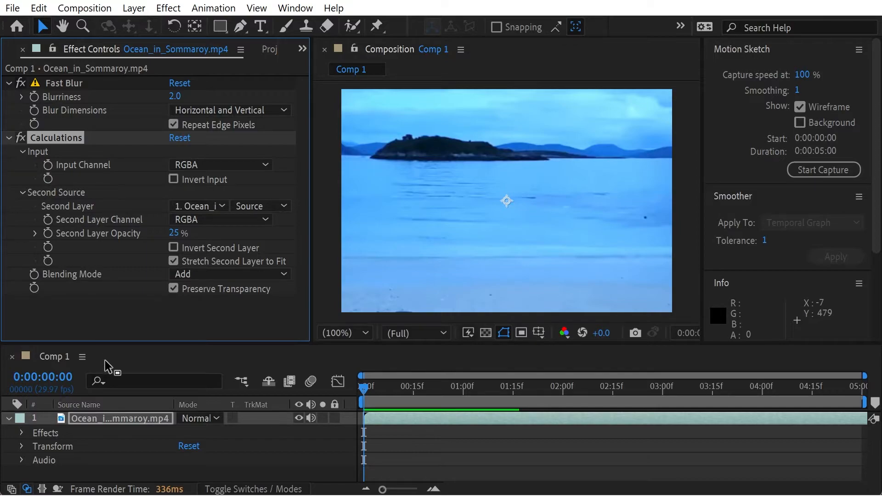
Step: Expand the layer's Effects group in the timeline and look over the properties of Calculations
{"action": "left_click", "coordinate": [23, 430]}
{"action": "left_click", "coordinate": [23, 431]}
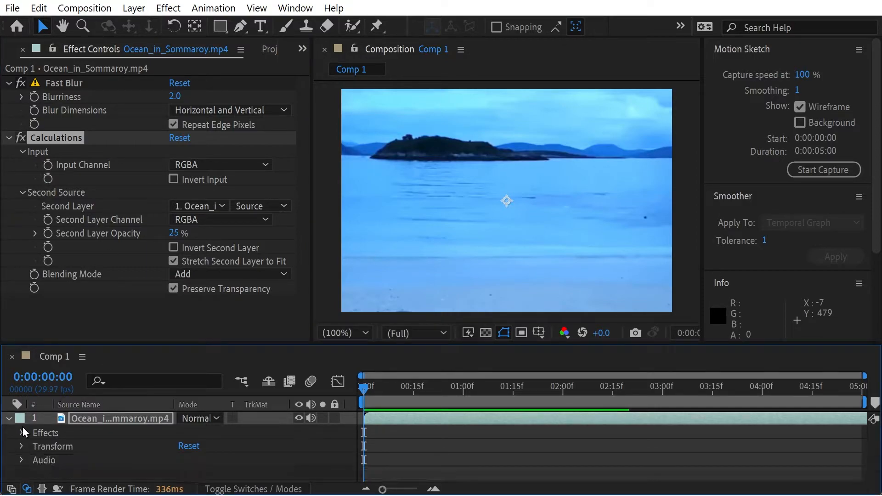
{"action": "left_click", "coordinate": [23, 427]}
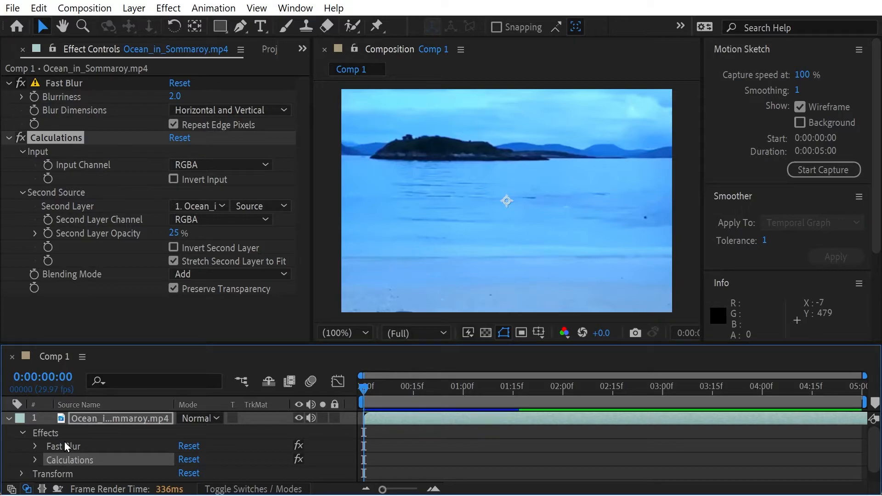
{"action": "left_click", "coordinate": [37, 458]}
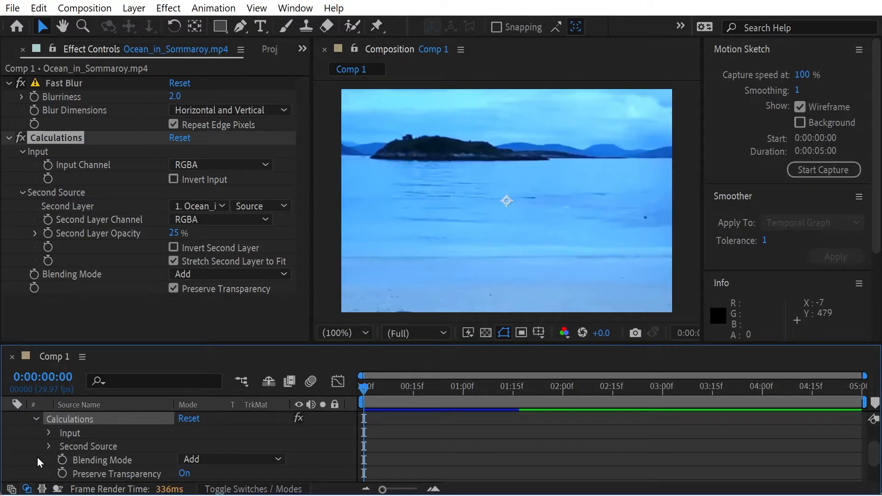
{"action": "left_click", "coordinate": [40, 416]}
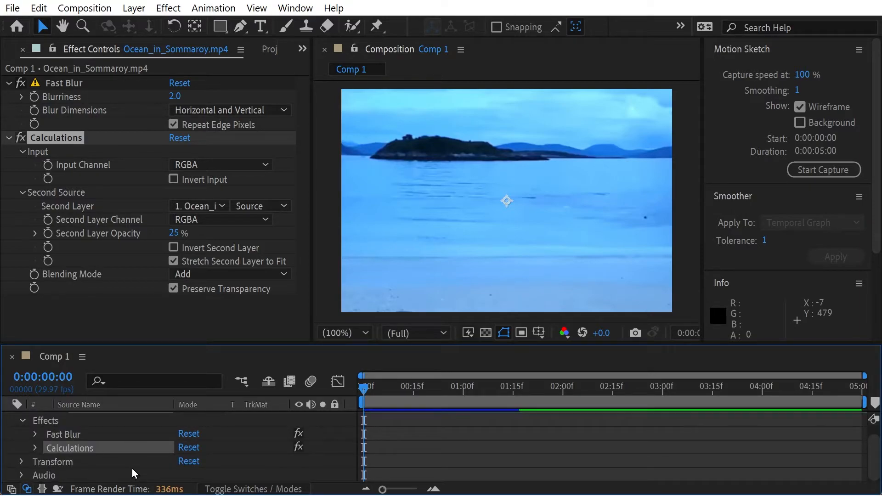
Step: Select the Fast Blur effect, set its Blurriness to 54.0 and check the available Blur Dimensions options
{"action": "left_click", "coordinate": [91, 435]}
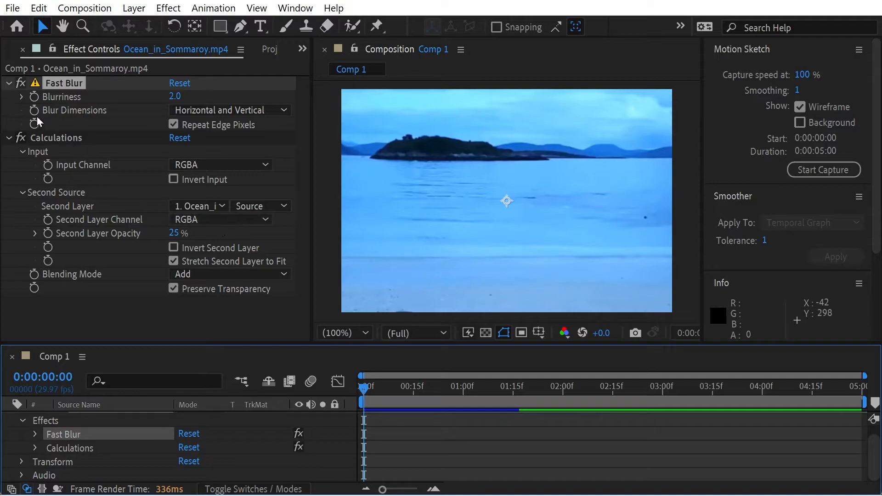
{"action": "left_click_drag", "start_coordinate": [171, 97], "coordinate": [213, 97]}
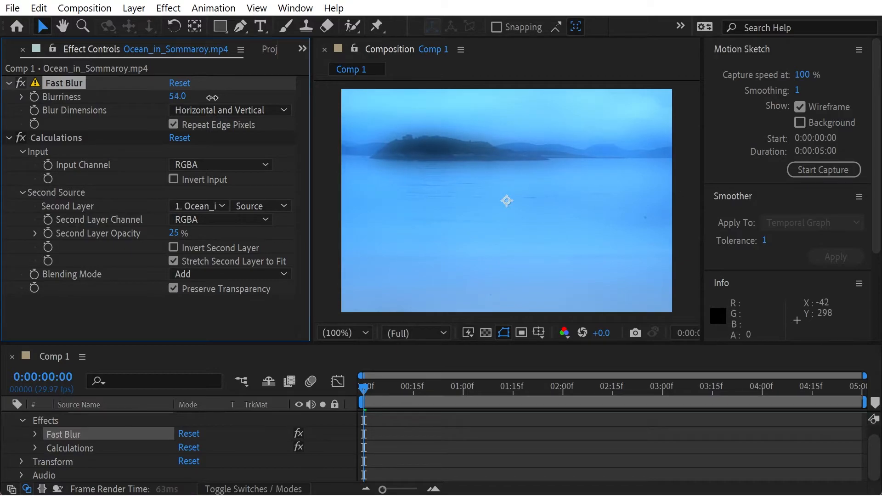
{"action": "left_click", "coordinate": [215, 110]}
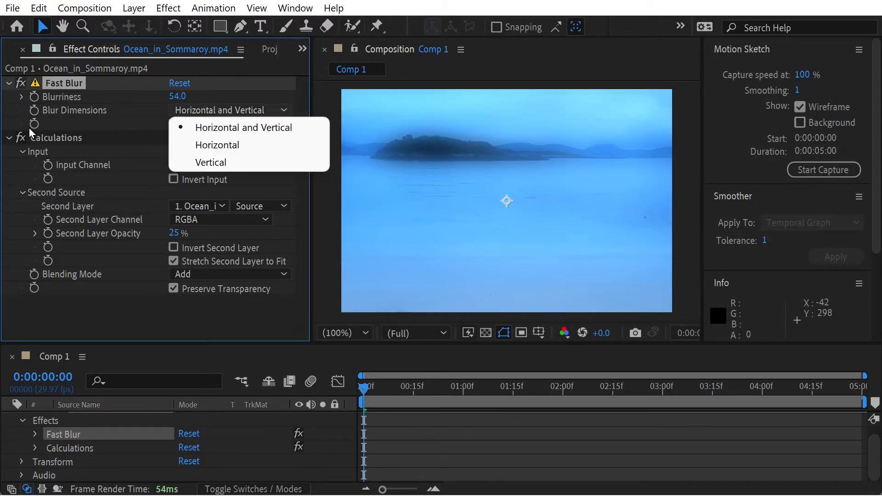
{"action": "left_click", "coordinate": [95, 115]}
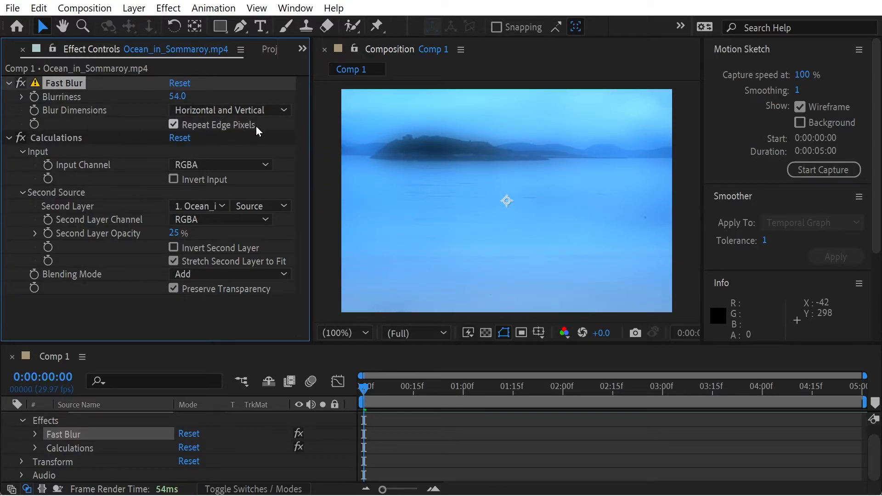
Step: Compare Horizontal and Vertical Blur Dimensions for Fast Blur, set it to Horizontal and scrub through the composition
{"action": "left_click", "coordinate": [226, 110]}
{"action": "left_click", "coordinate": [224, 146]}
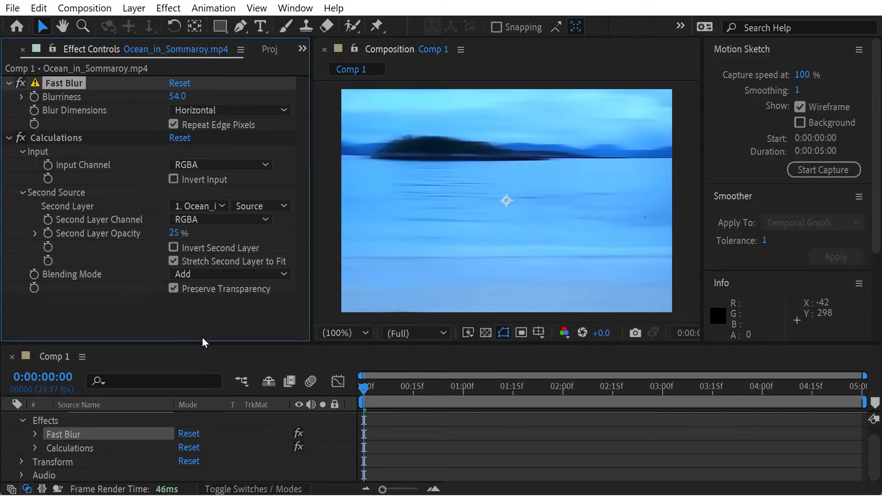
{"action": "left_click", "coordinate": [222, 108]}
{"action": "left_click", "coordinate": [206, 164]}
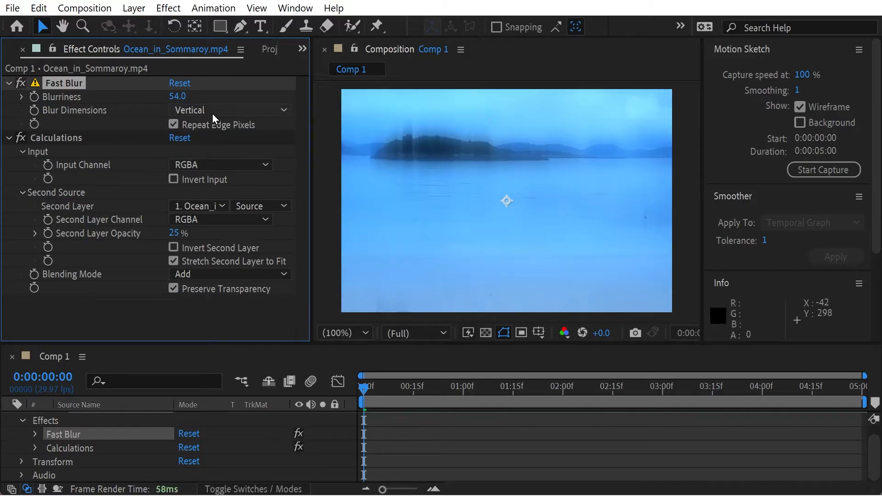
{"action": "left_click", "coordinate": [213, 113]}
{"action": "left_click", "coordinate": [206, 147]}
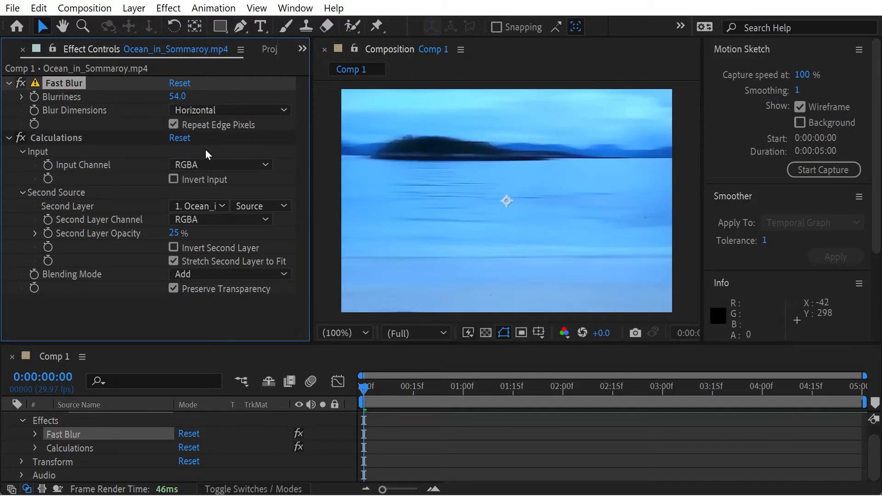
{"action": "left_click", "coordinate": [214, 110]}
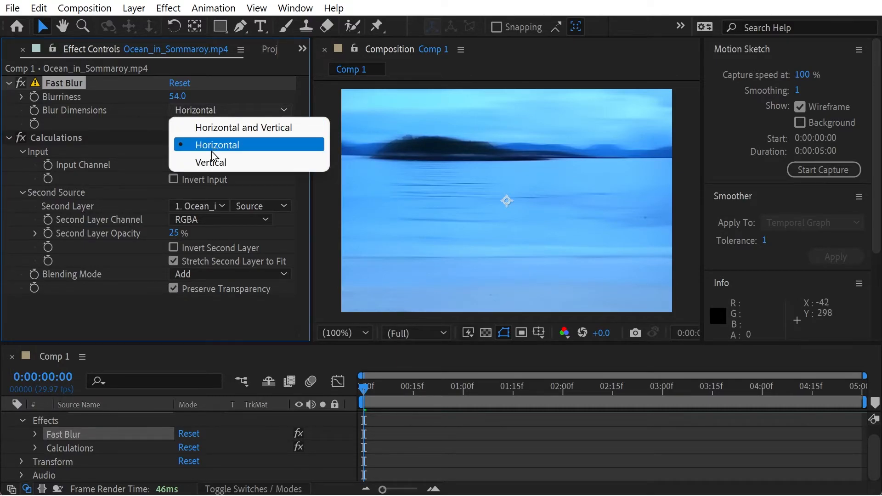
{"action": "left_click", "coordinate": [396, 387]}
{"action": "left_click_drag", "start_coordinate": [396, 387], "coordinate": [342, 355]}
Step: Search the effects and presets for "edge" and apply Find Edges to the ocean layer
{"action": "left_click", "coordinate": [301, 49]}
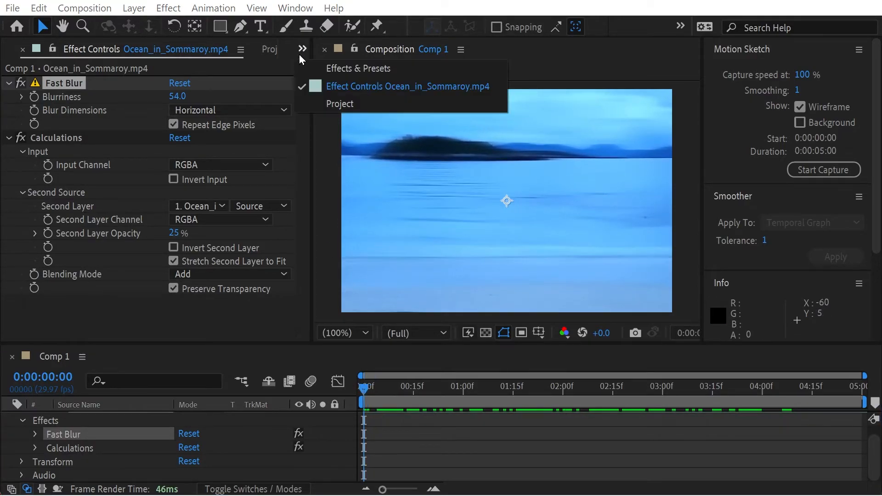
{"action": "left_click", "coordinate": [331, 69]}
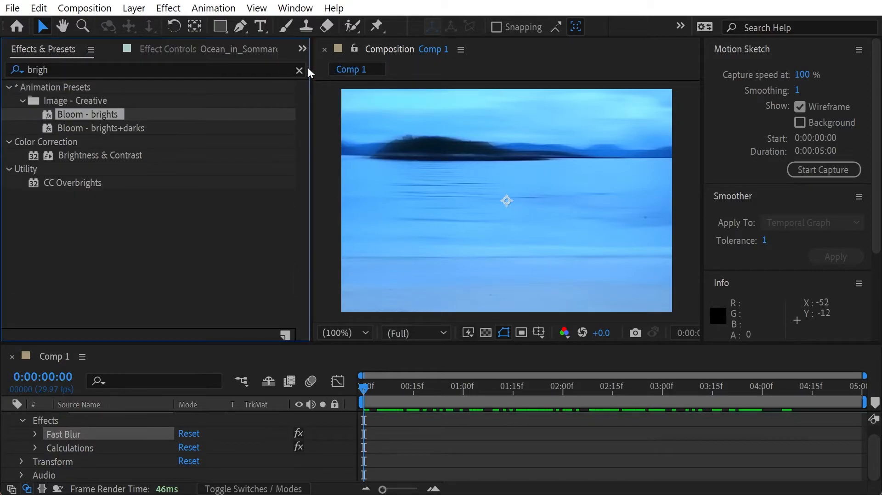
{"action": "left_click", "coordinate": [302, 49]}
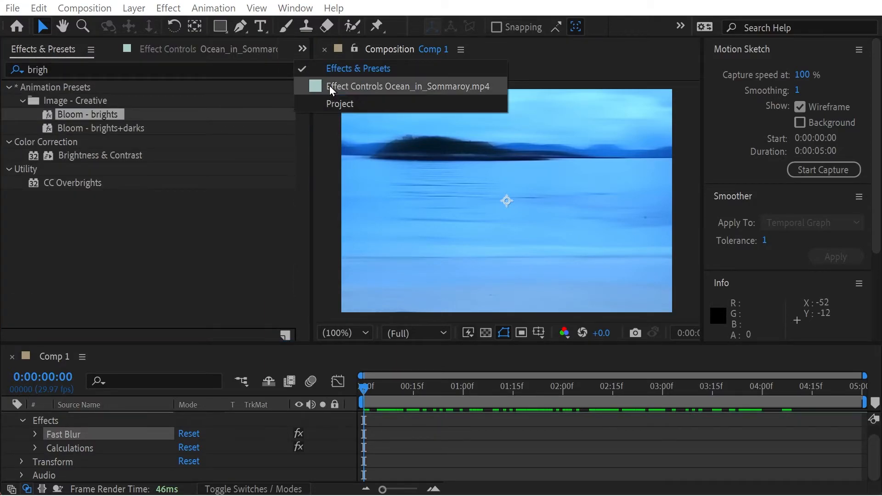
{"action": "left_click", "coordinate": [79, 67]}
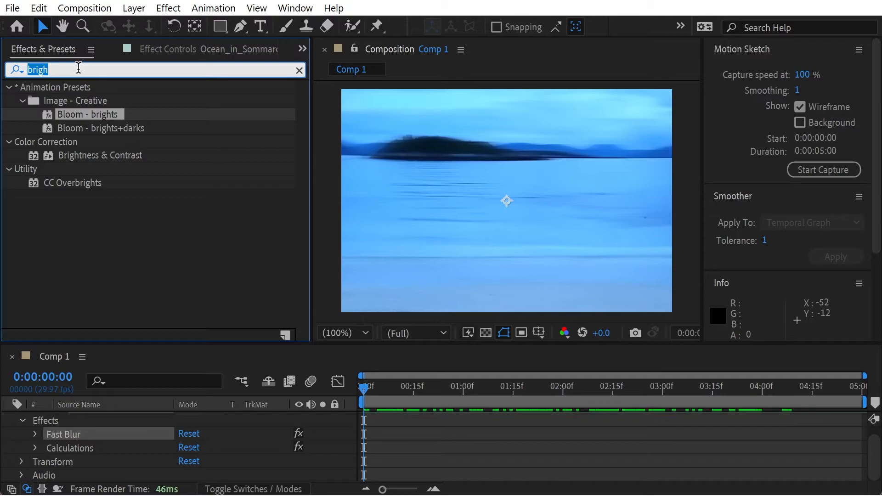
{"action": "type", "text": "edge"}
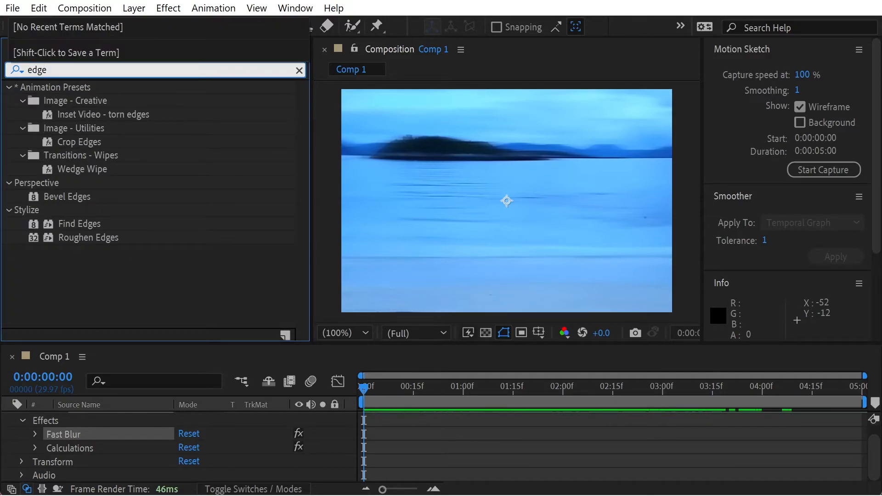
{"action": "left_click_drag", "start_coordinate": [66, 225], "coordinate": [108, 429]}
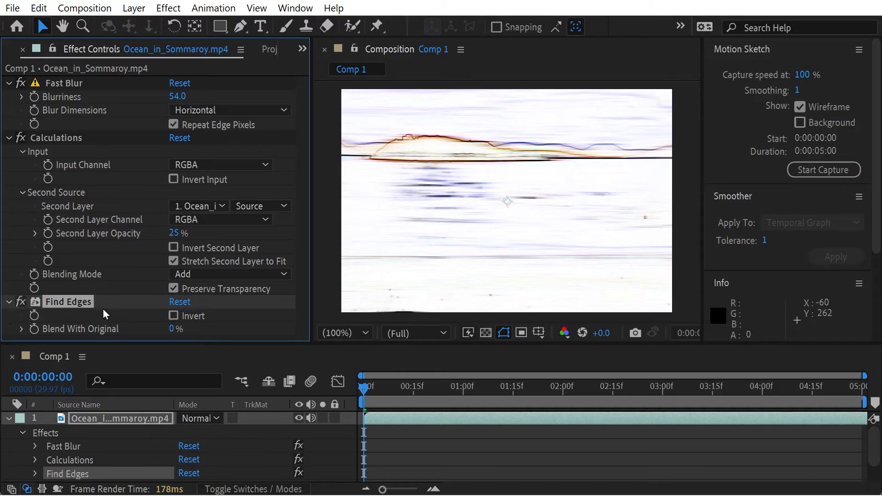
Step: Raise the Blend With Original of Find Edges to 68% and remove the effect from the ocean layer
{"action": "left_click", "coordinate": [16, 327]}
{"action": "left_click", "coordinate": [19, 329]}
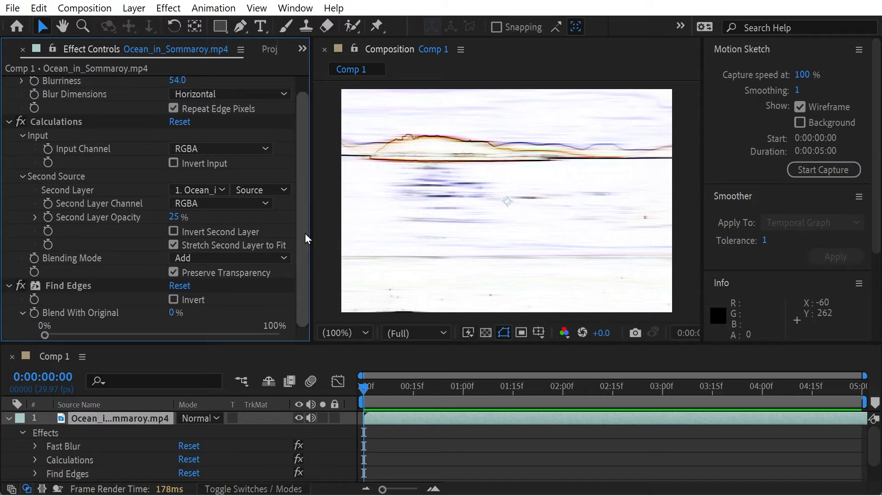
{"action": "left_click_drag", "start_coordinate": [46, 336], "coordinate": [203, 351]}
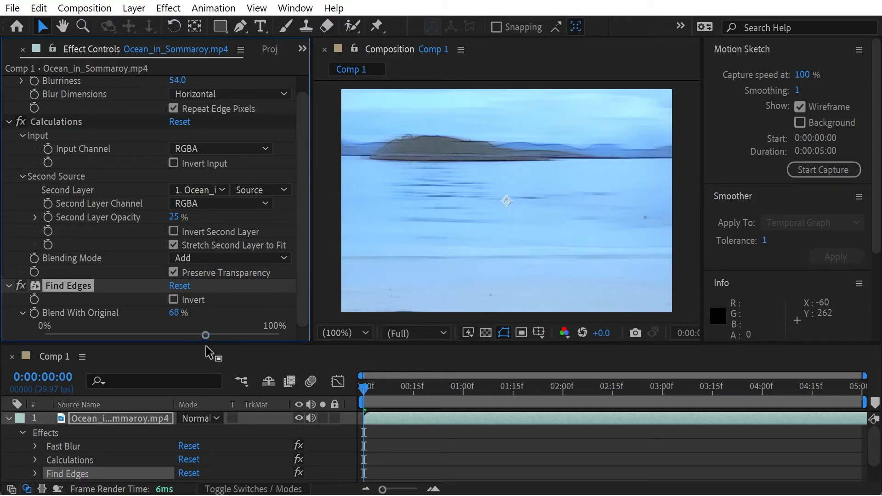
{"action": "key", "text": "Delete"}
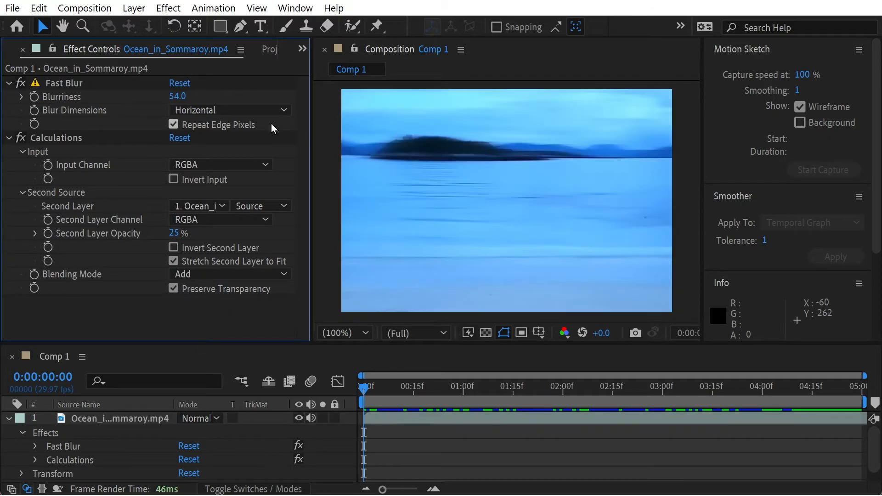
Step: Apply the Crop Edges preset from the Image - Utilities presets to the ocean layer
{"action": "left_click", "coordinate": [302, 50]}
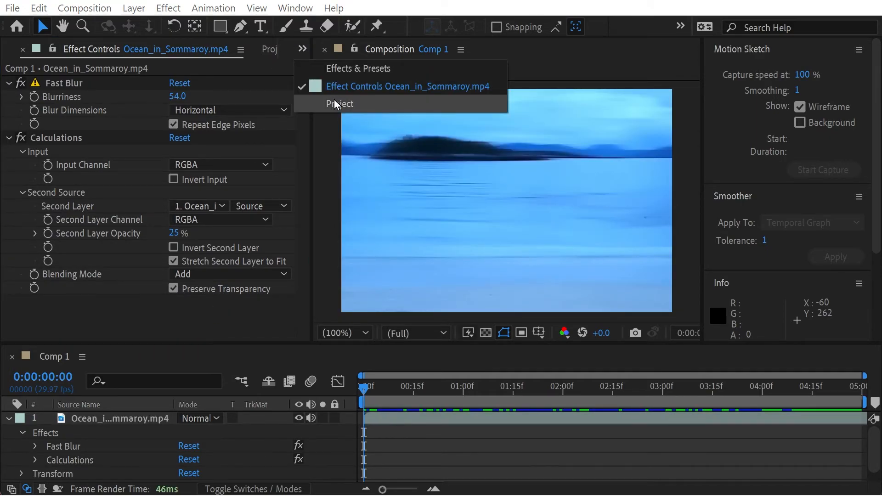
{"action": "left_click", "coordinate": [337, 70]}
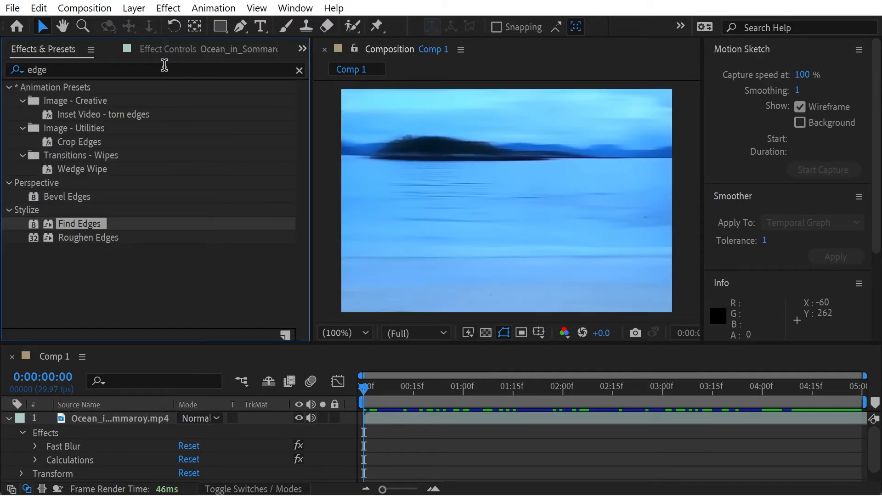
{"action": "left_click", "coordinate": [81, 242]}
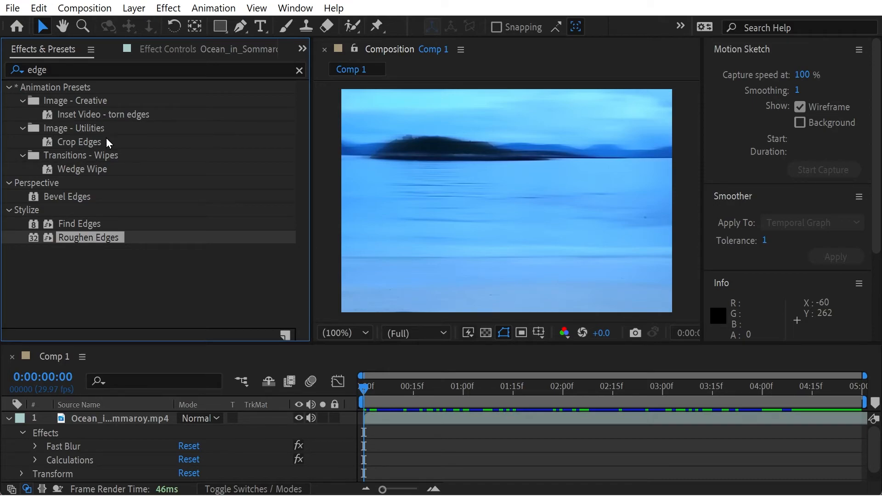
{"action": "left_click_drag", "start_coordinate": [83, 146], "coordinate": [103, 419]}
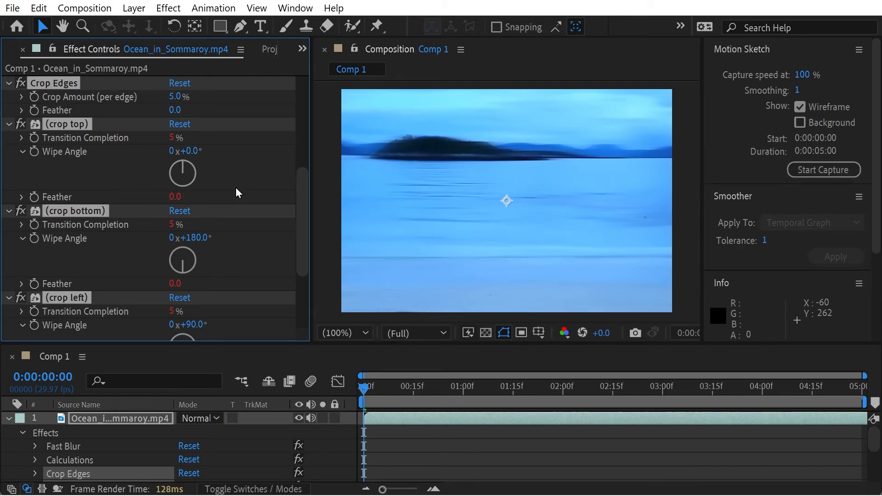
Step: Try different Crop Amount (per edge) values for Crop Edges, including 23.2%, and delete the preset's effects from the ocean layer
{"action": "left_click_drag", "start_coordinate": [175, 96], "coordinate": [223, 102]}
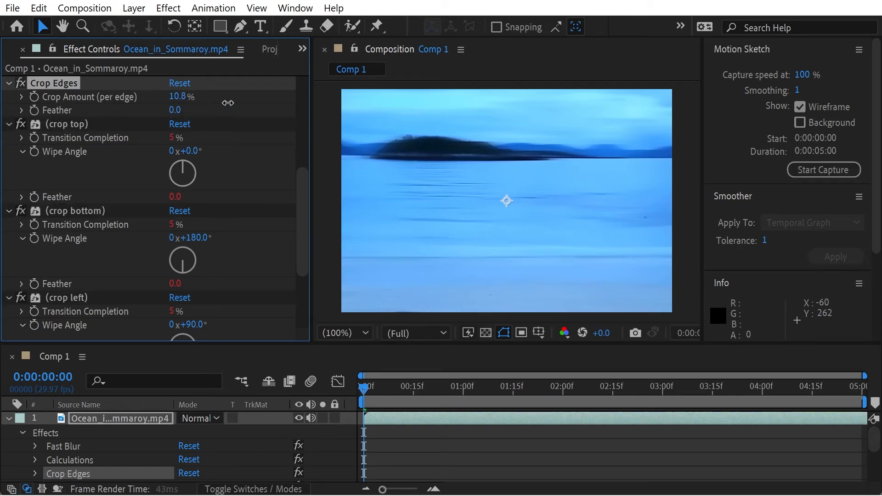
{"action": "left_click_drag", "start_coordinate": [281, 108], "coordinate": [346, 125]}
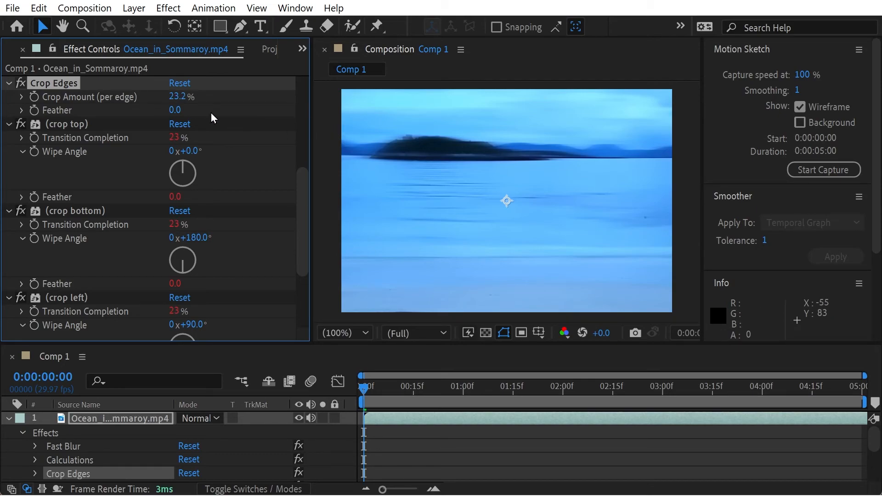
{"action": "left_click_drag", "start_coordinate": [175, 97], "coordinate": [340, 90]}
{"action": "left_click_drag", "start_coordinate": [282, 92], "coordinate": [200, 117]}
{"action": "key", "text": "Delete"}
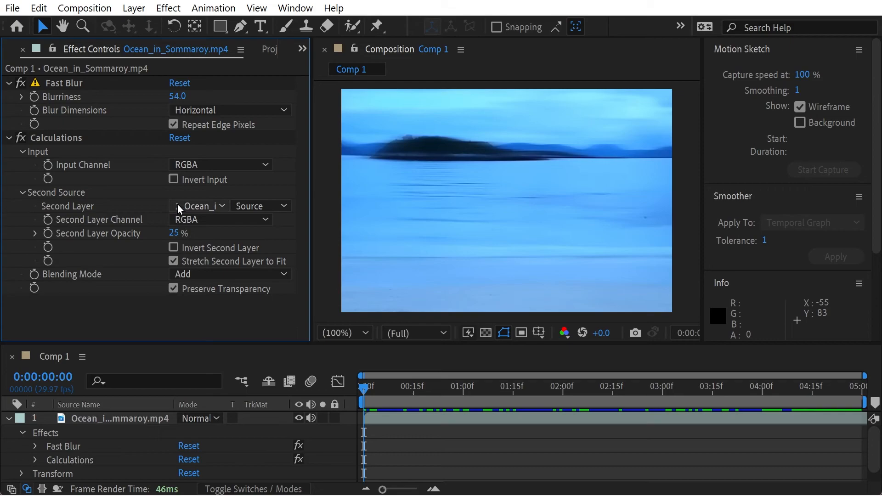
Step: Try the Inset Video - torn edges preset on the ocean layer and undo its application
{"action": "left_click", "coordinate": [301, 50]}
{"action": "left_click", "coordinate": [336, 76]}
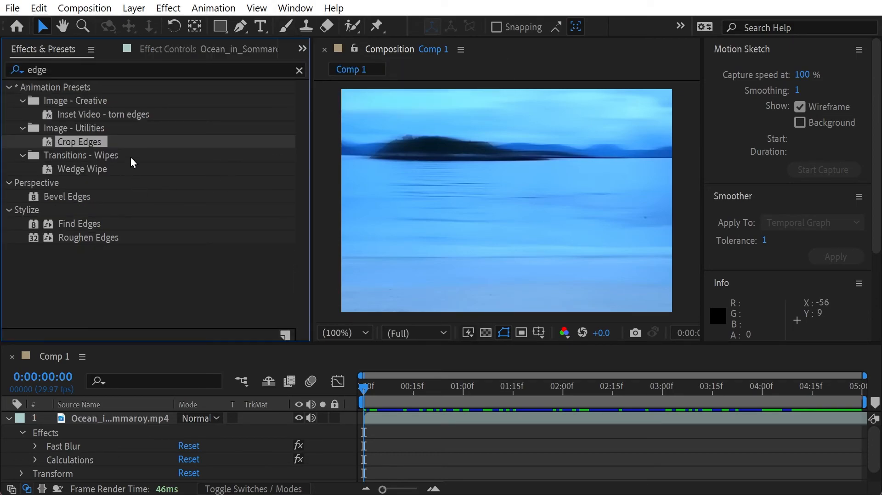
{"action": "left_click_drag", "start_coordinate": [95, 112], "coordinate": [95, 415]}
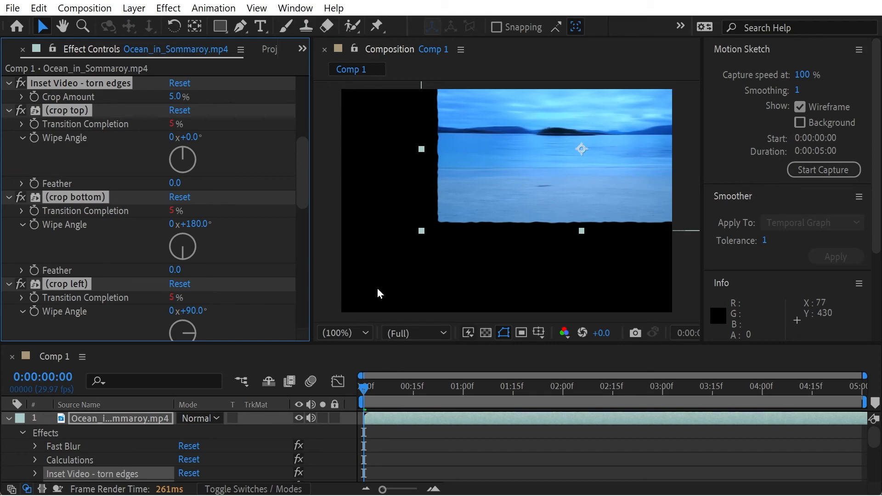
{"action": "key", "text": "ctrl+z"}
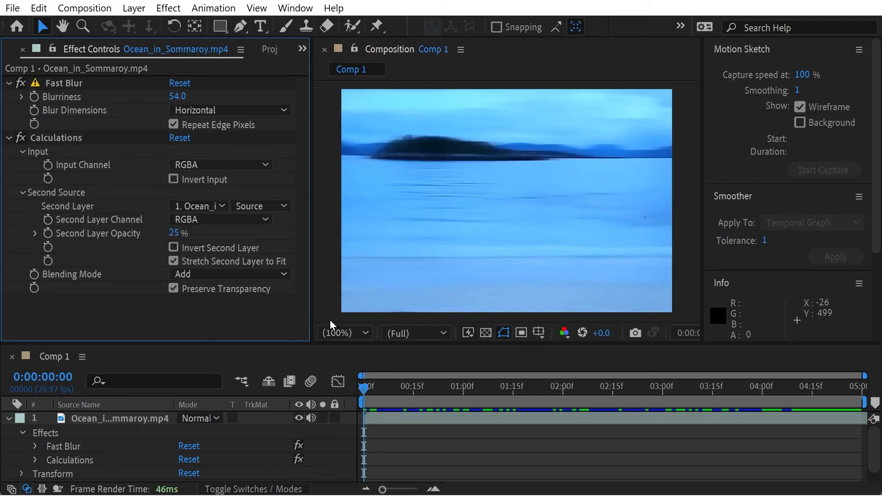